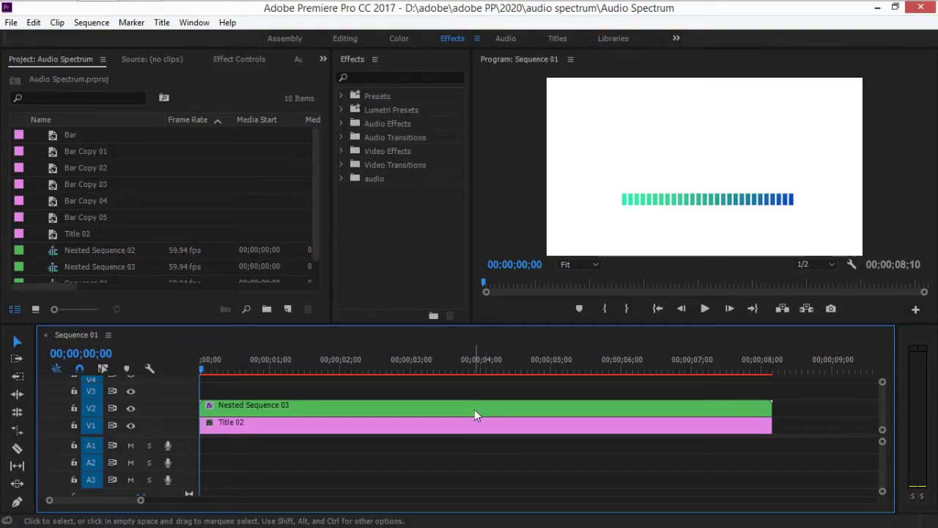
Step: Create Sequence 03 from the Digital SLR 720p DSLR 720p60 preset and open it in the timeline
{"action": "left_click", "coordinate": [288, 309]}
{"action": "left_click", "coordinate": [315, 328]}
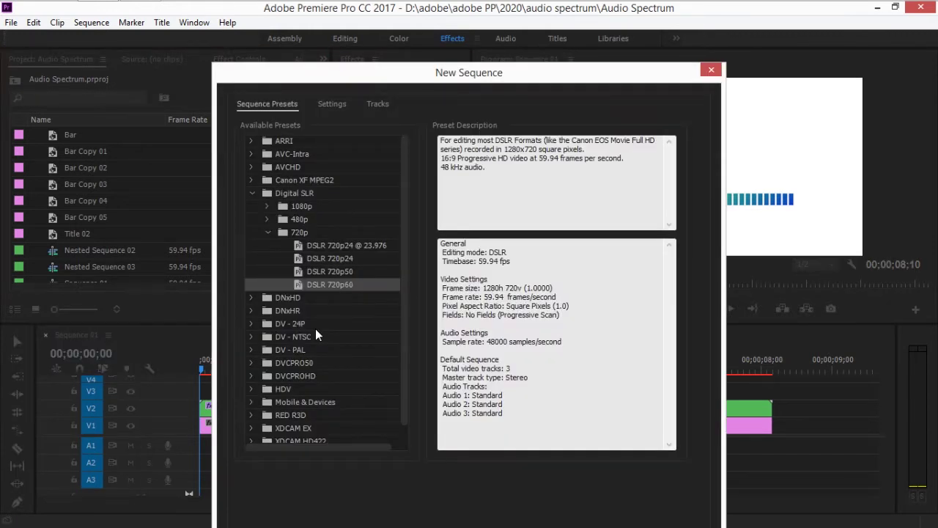
{"action": "double_click", "coordinate": [335, 284]}
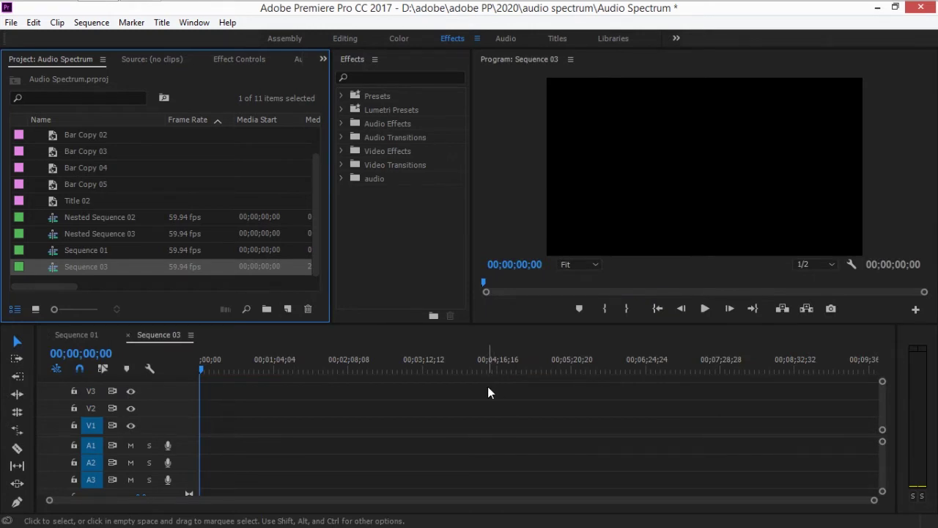
{"action": "left_click", "coordinate": [288, 308]}
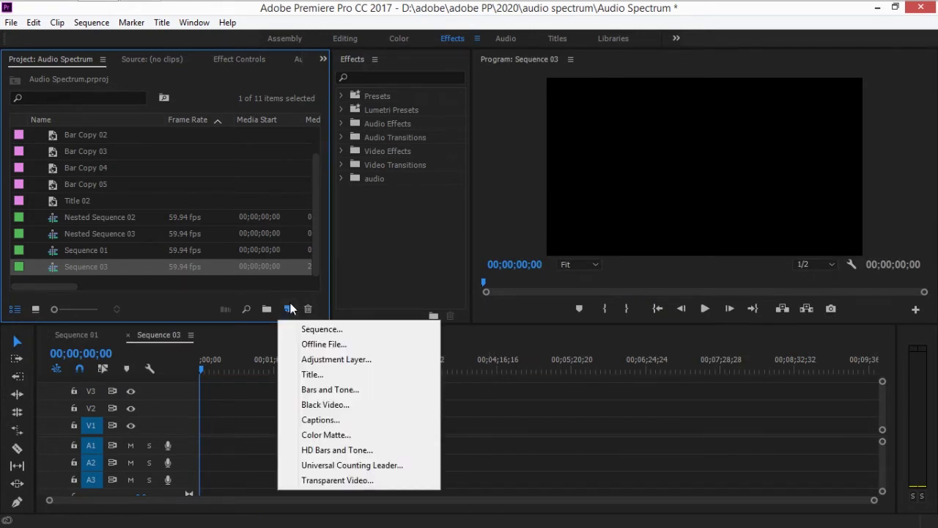
Step: Create a new 1280x720 title named 'bar' and open it in the Titler
{"action": "left_click", "coordinate": [325, 373]}
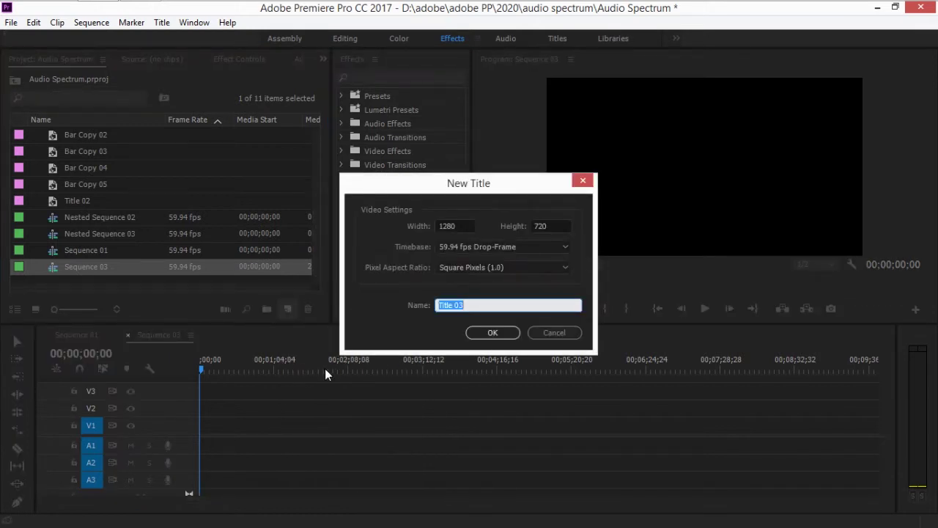
{"action": "type", "text": "bar"}
{"action": "left_click", "coordinate": [495, 336]}
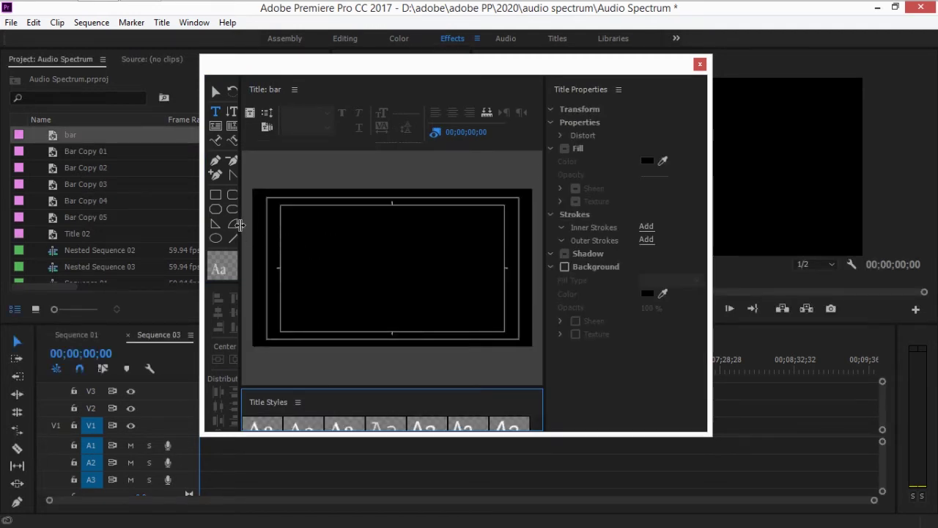
Step: Draw a thin white rectangle, 19.8 wide by 373.5 tall, on the title canvas
{"action": "left_click", "coordinate": [217, 195]}
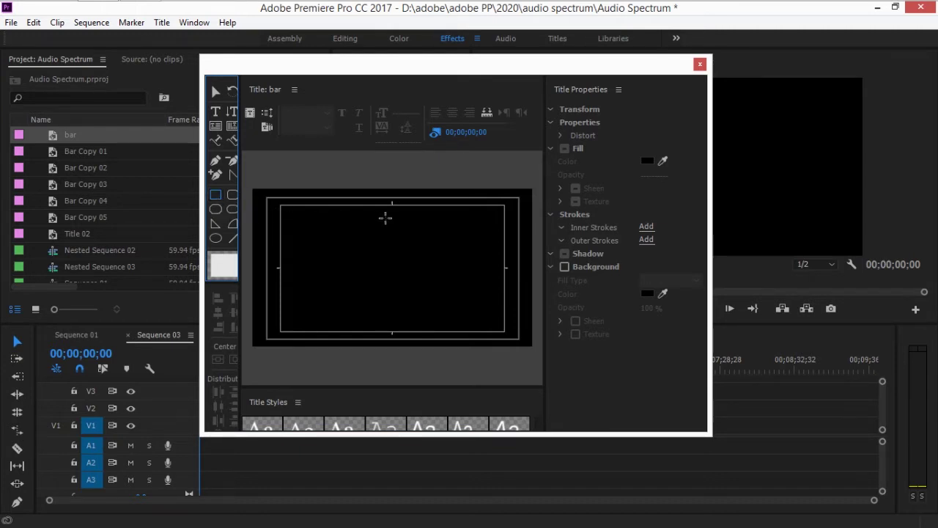
{"action": "left_click", "coordinate": [392, 231]}
{"action": "mouse_move", "coordinate": [404, 259]}
{"action": "left_mouse_down"}
{"action": "mouse_move", "coordinate": [410, 298]}
{"action": "mouse_move", "coordinate": [392, 313]}
{"action": "left_mouse_up"}
{"action": "left_click", "coordinate": [303, 260]}
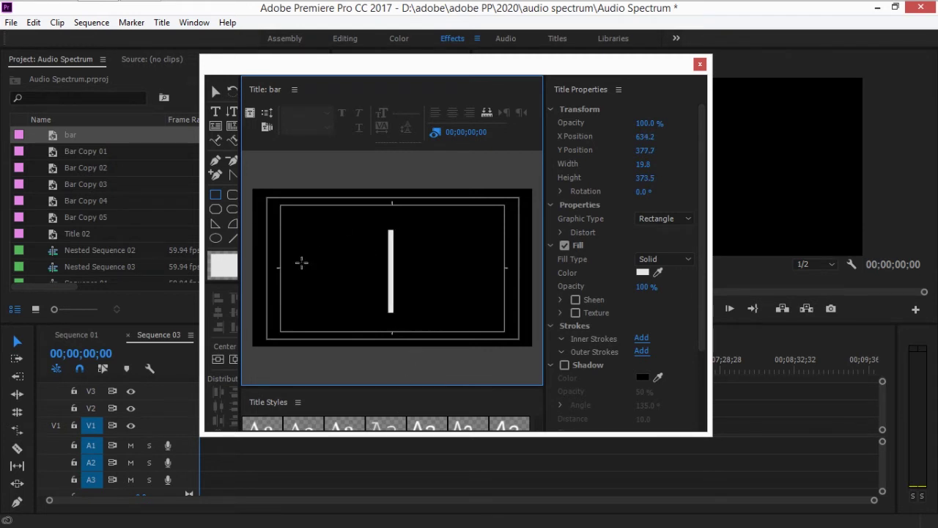
Step: Centre the bar vertically and horizontally at 641, 361 and close the title editor
{"action": "left_click", "coordinate": [219, 361]}
{"action": "left_click", "coordinate": [235, 358]}
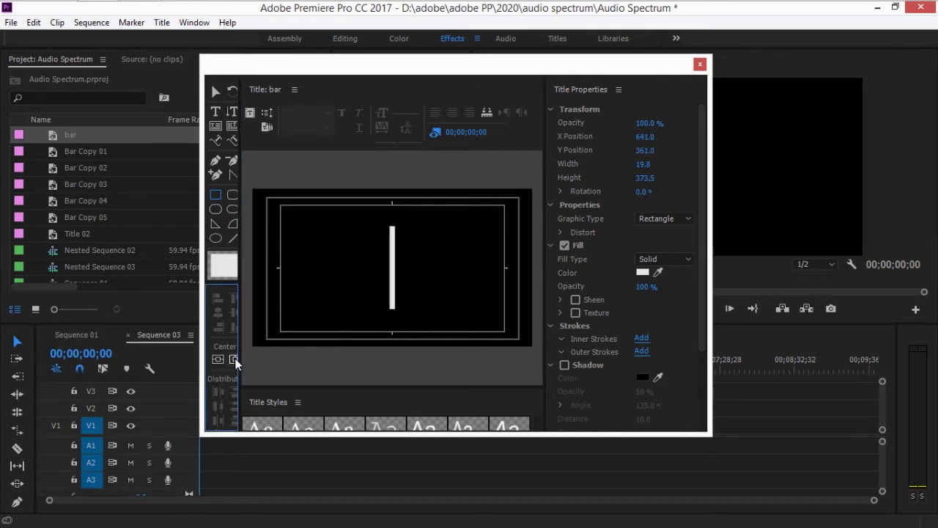
{"action": "left_click", "coordinate": [700, 64]}
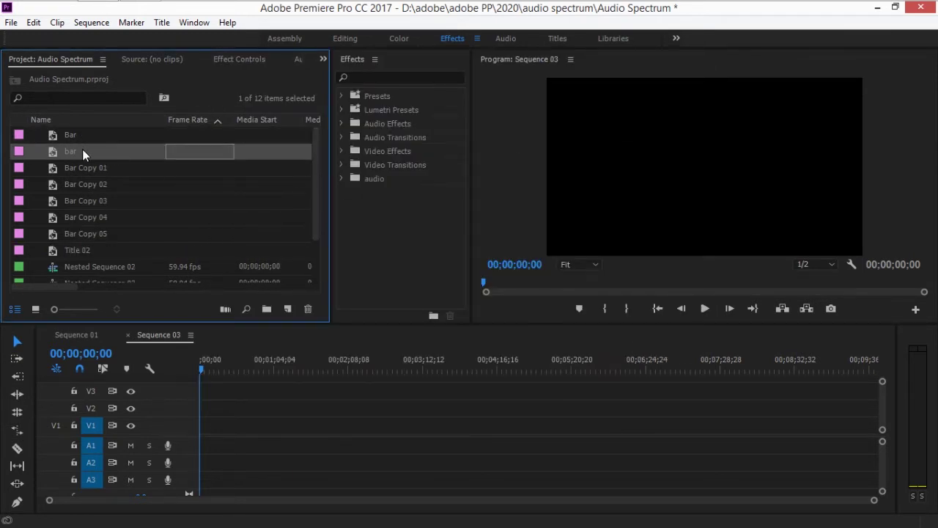
Step: Place the bar title on track V1 and apply the Crop effect found by searching 'crop'
{"action": "left_click_drag", "start_coordinate": [67, 150], "coordinate": [193, 434]}
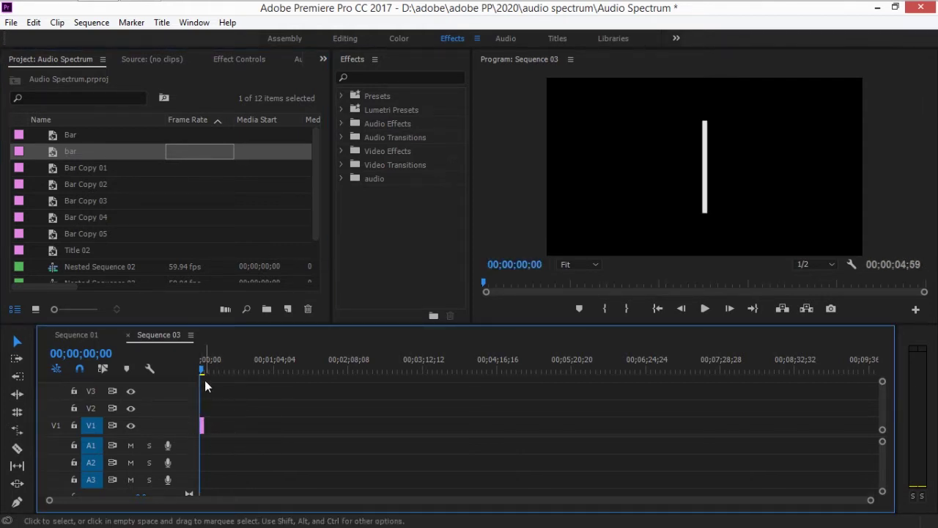
{"action": "key", "text": "space"}
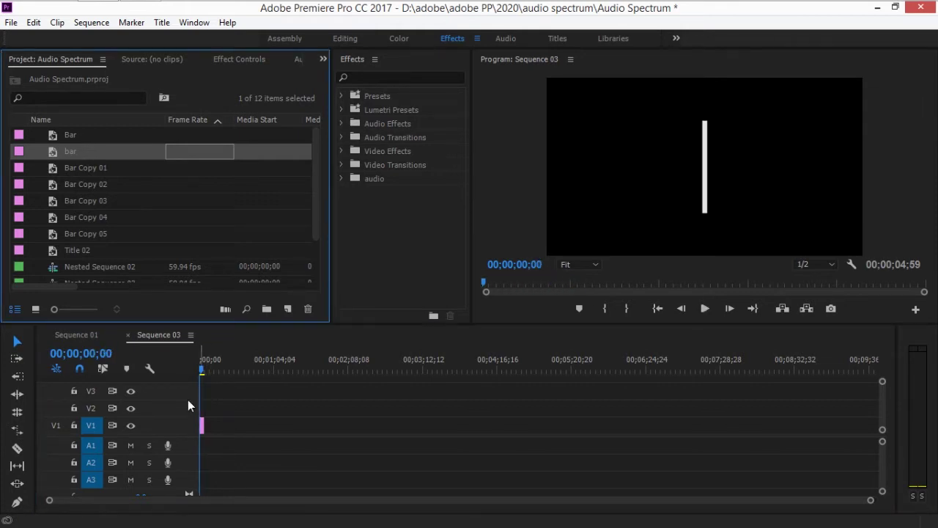
{"action": "left_click", "coordinate": [387, 78]}
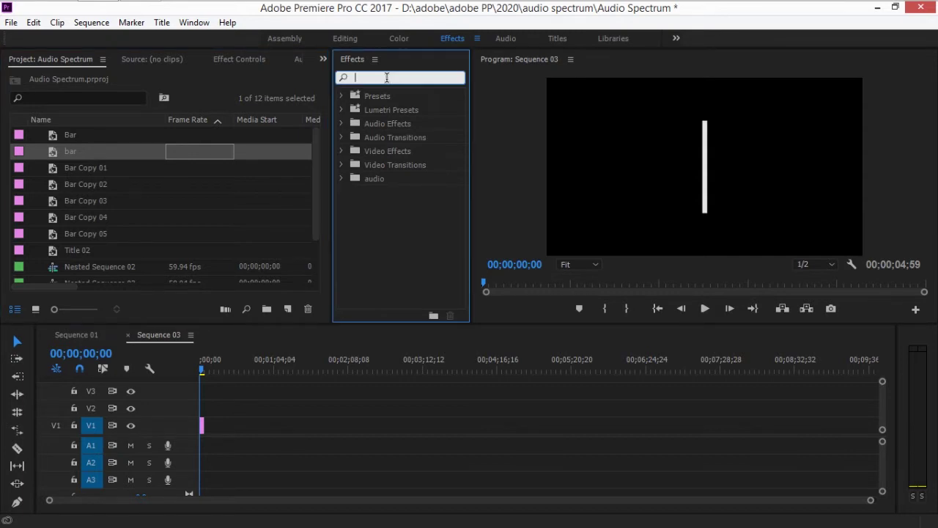
{"action": "type", "text": "crop"}
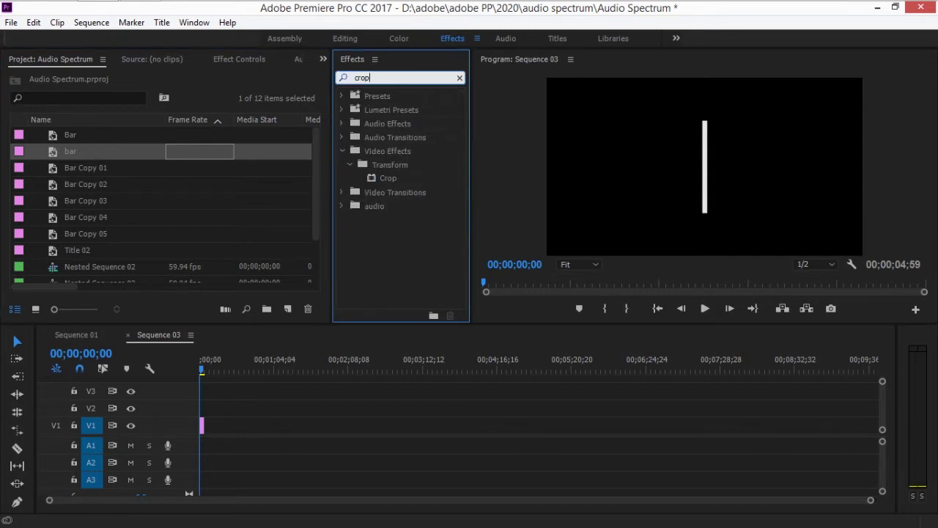
{"action": "left_click_drag", "start_coordinate": [401, 179], "coordinate": [203, 424]}
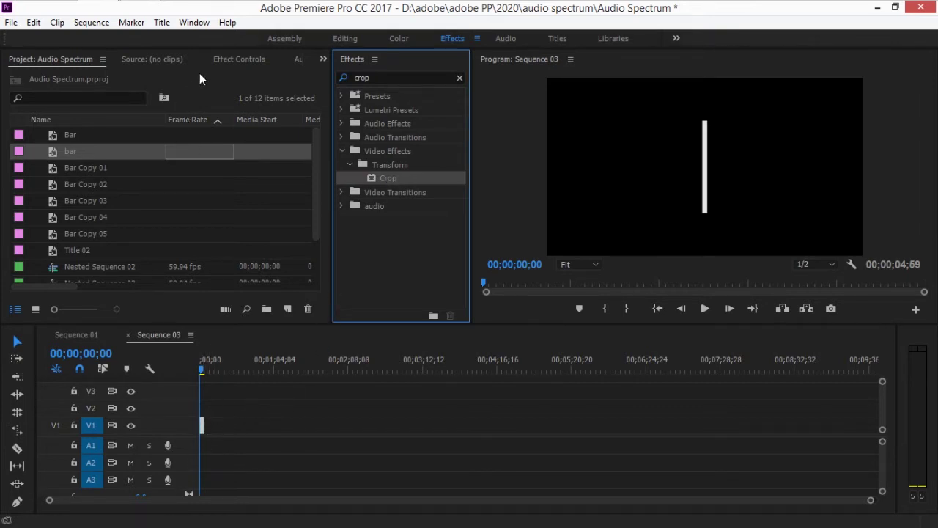
{"action": "left_click", "coordinate": [215, 63]}
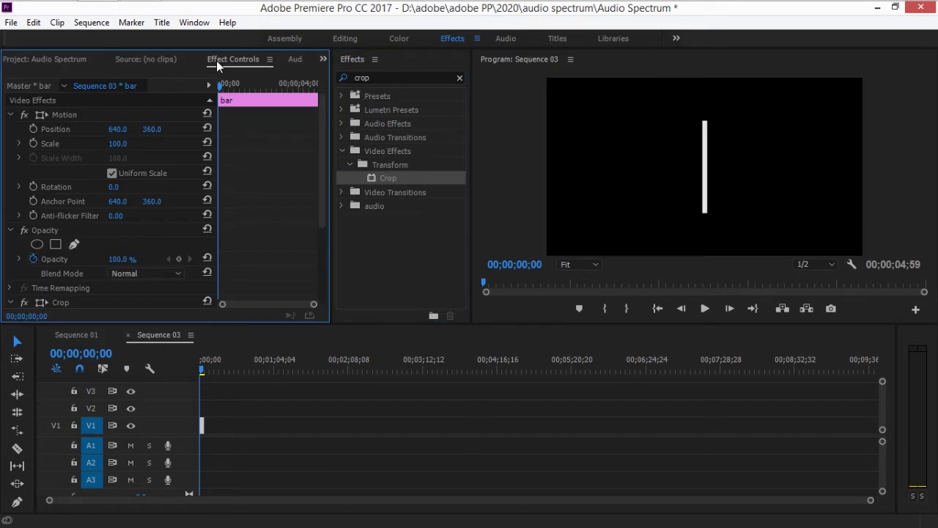
Step: Keyframe the bar's Crop Top at 68% at the start and 26% at 00;00;02;19
{"action": "scroll", "coordinate": [264, 168], "scroll_direction": "down", "scroll_amount": 5}
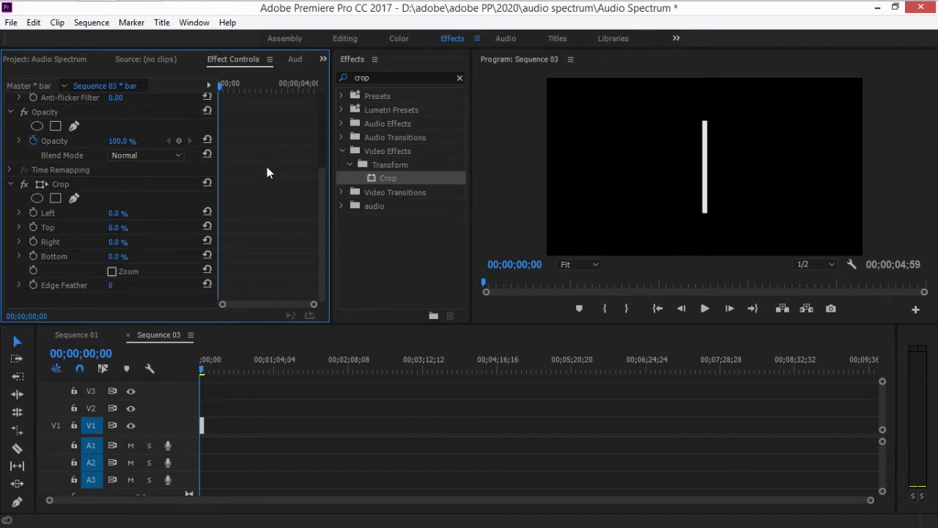
{"action": "left_click", "coordinate": [30, 227]}
{"action": "left_click_drag", "start_coordinate": [115, 229], "coordinate": [162, 229]}
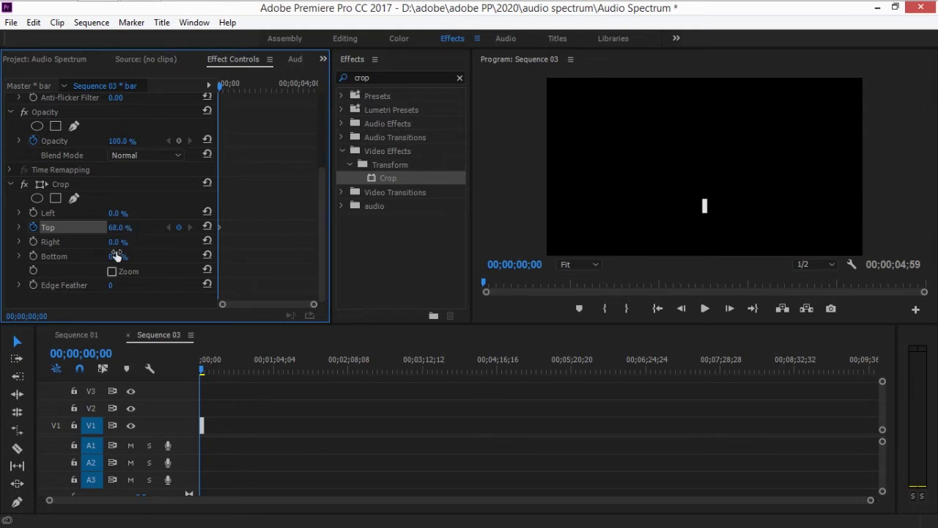
{"action": "left_click", "coordinate": [266, 85]}
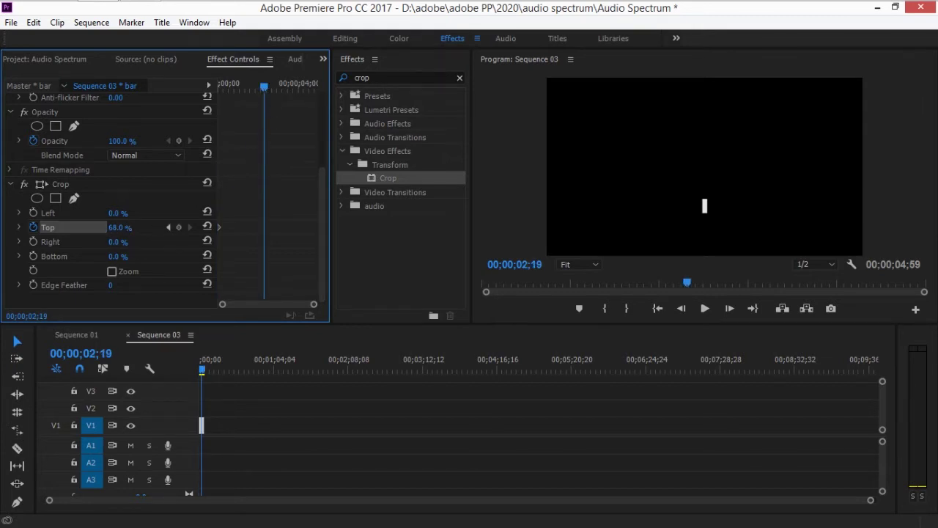
{"action": "left_click_drag", "start_coordinate": [120, 228], "coordinate": [89, 227]}
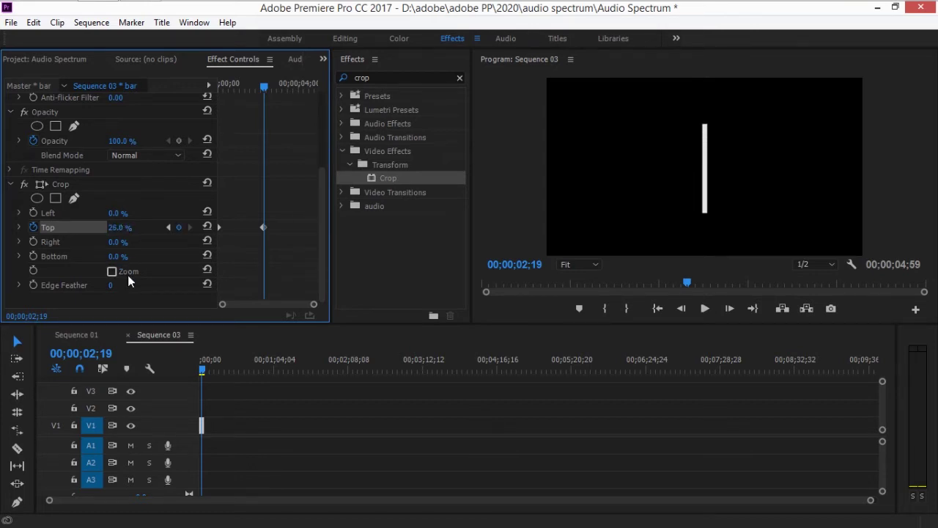
{"action": "left_click", "coordinate": [305, 83]}
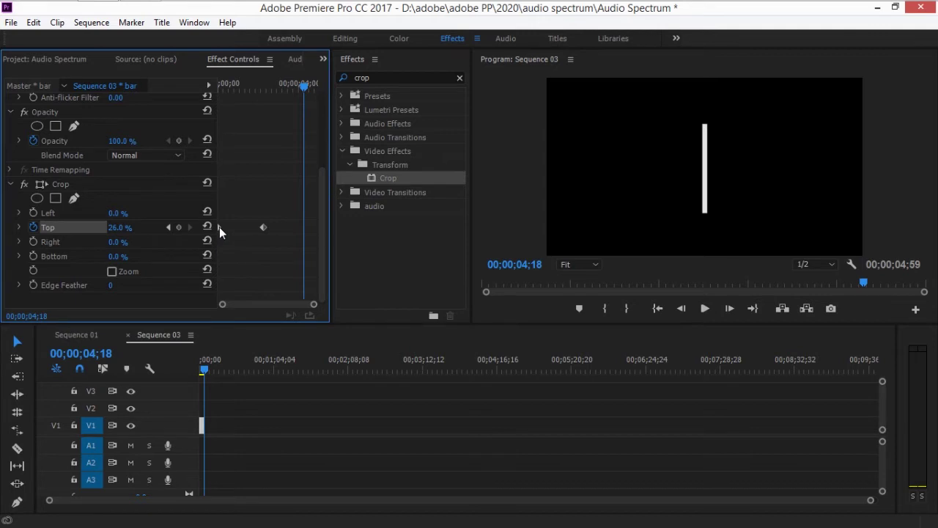
Step: Copy the 68% Crop Top keyframe to 00;00;04;18 so the bar shrinks back, and preview
{"action": "left_click_drag", "start_coordinate": [219, 226], "coordinate": [300, 237]}
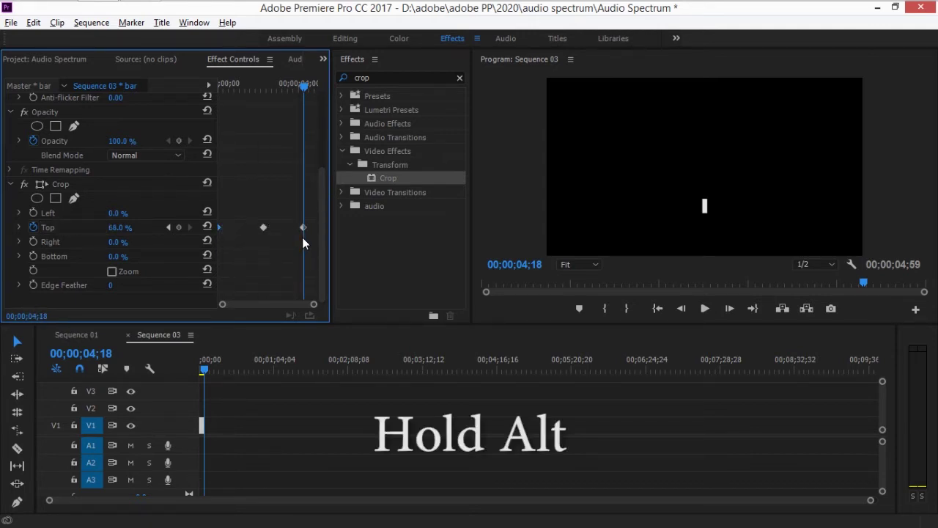
{"action": "left_click_drag", "start_coordinate": [300, 83], "coordinate": [185, 56]}
{"action": "key", "text": "space"}
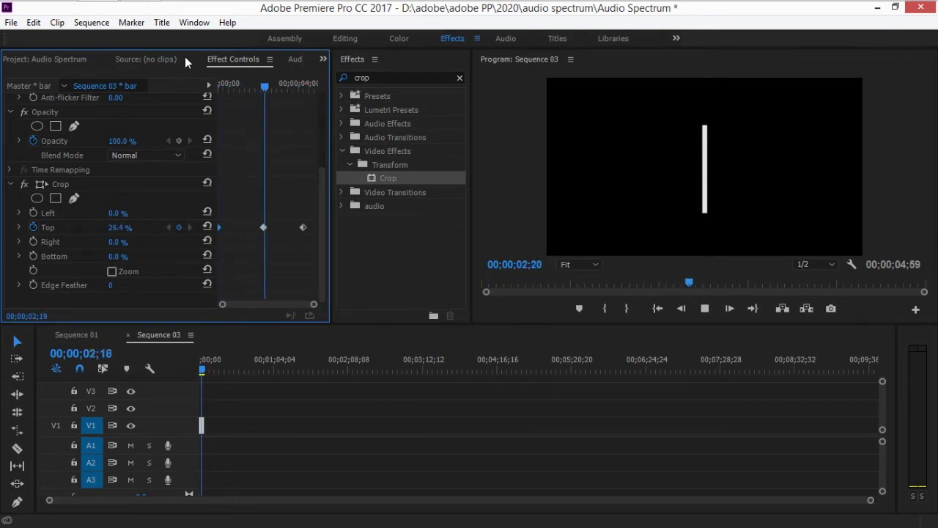
{"action": "key", "text": "space"}
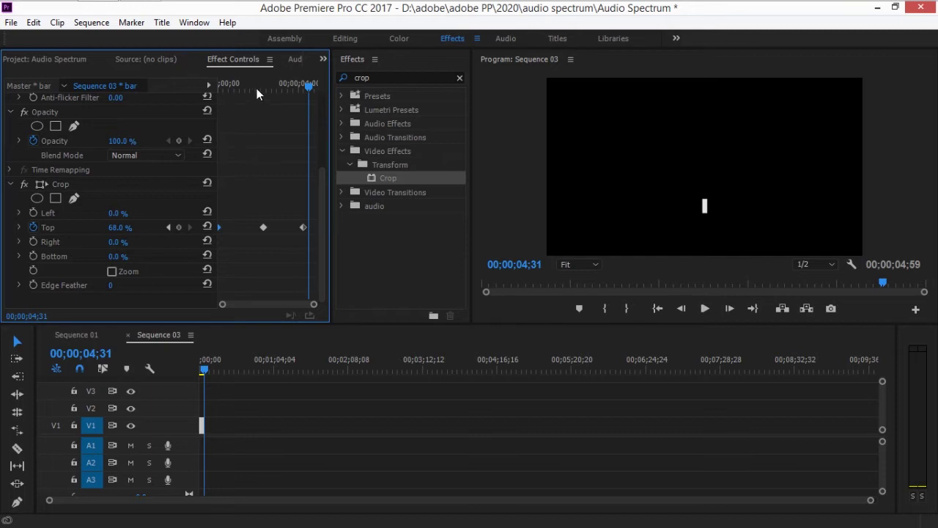
Step: Move the middle and last Crop Top keyframes earlier to tighten the bounce, then preview
{"action": "mouse_move", "coordinate": [256, 88]}
{"action": "left_mouse_down"}
{"action": "mouse_move", "coordinate": [237, 90]}
{"action": "mouse_move", "coordinate": [245, 90]}
{"action": "left_mouse_up"}
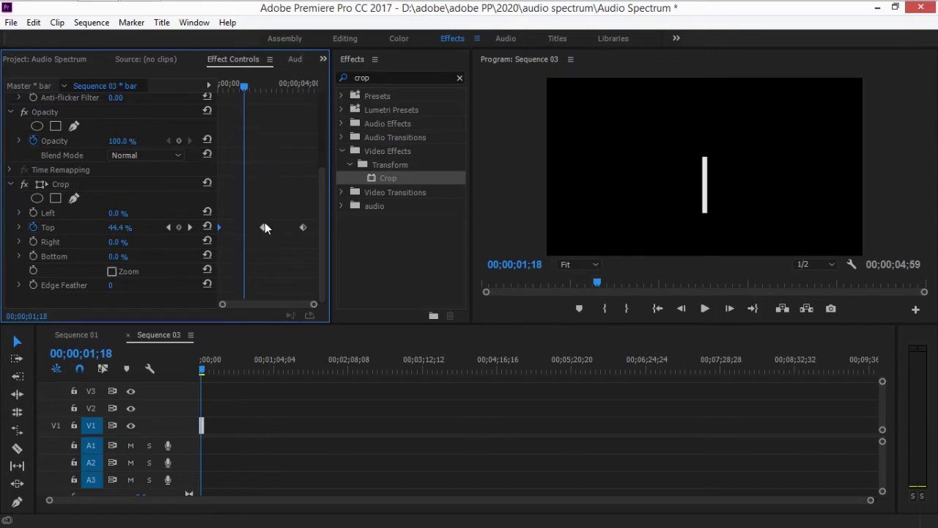
{"action": "left_click_drag", "start_coordinate": [264, 228], "coordinate": [245, 229]}
{"action": "left_click_drag", "start_coordinate": [303, 226], "coordinate": [268, 227]}
{"action": "key", "text": "Home"}
{"action": "key", "text": "space"}
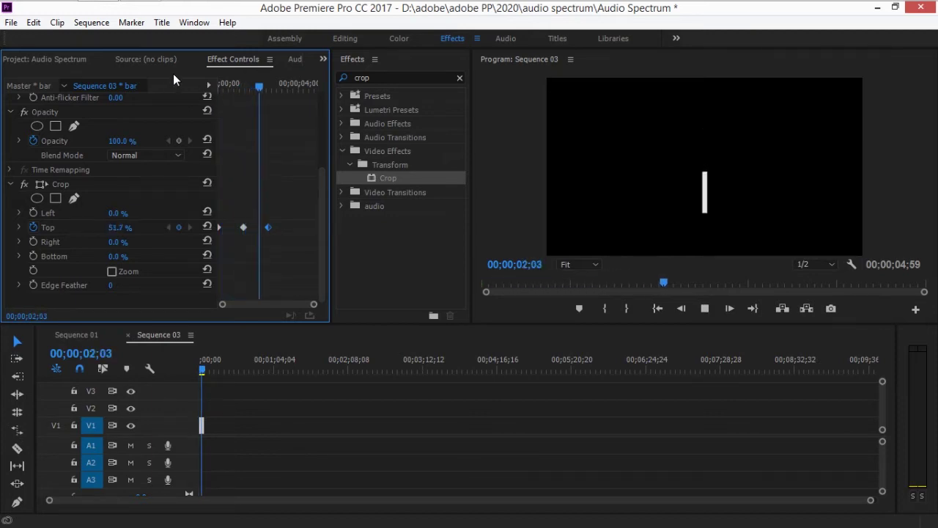
{"action": "key", "text": "space"}
Step: Trim the bar clip to end at 00;00;02;32, on the final 68% keyframe
{"action": "key", "text": "Left"}
{"action": "key", "text": "Left"}
{"action": "key", "text": "Left"}
{"action": "key", "text": "Left"}
{"action": "key", "text": "Left"}
{"action": "key", "text": "Left"}
{"action": "key", "text": "Left"}
{"action": "key", "text": "Left"}
{"action": "key", "text": "Left"}
{"action": "key", "text": "Left"}
{"action": "key", "text": "Left"}
{"action": "key", "text": "Left"}
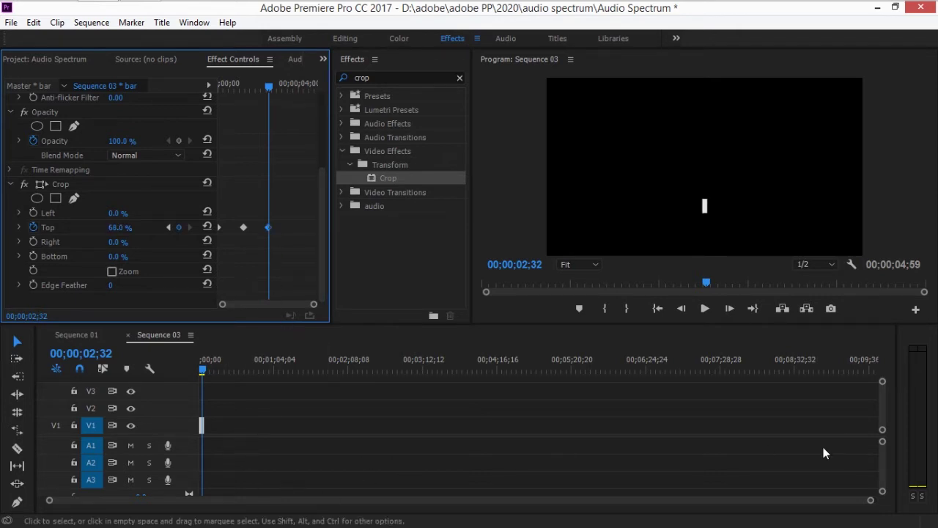
{"action": "left_click_drag", "start_coordinate": [870, 500], "coordinate": [514, 517]}
{"action": "left_click_drag", "start_coordinate": [256, 420], "coordinate": [230, 423]}
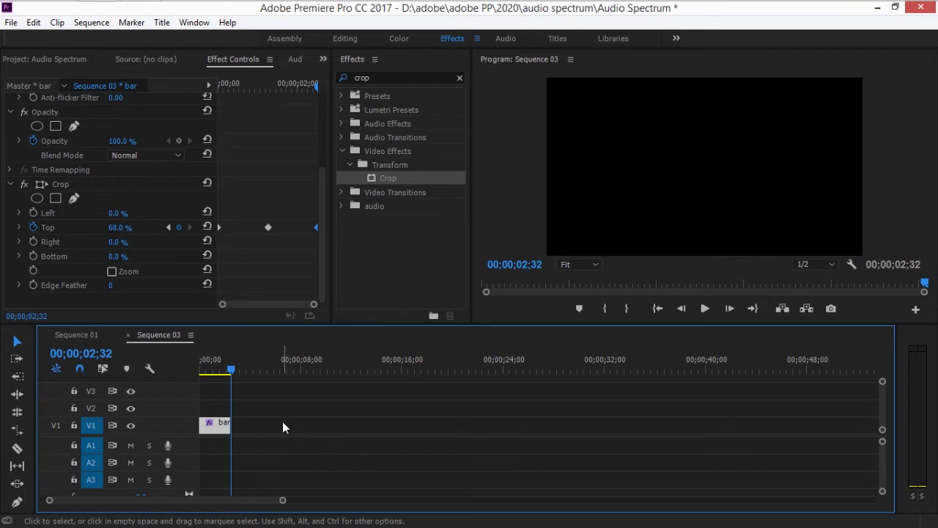
Step: Alt-drag copies of the bar clip onto V2, V3 and a new V4 track, aligned at the start
{"action": "mouse_move", "coordinate": [215, 424]}
{"action": "left_mouse_down"}
{"action": "mouse_move", "coordinate": [221, 430]}
{"action": "mouse_move", "coordinate": [219, 408]}
{"action": "left_mouse_up"}
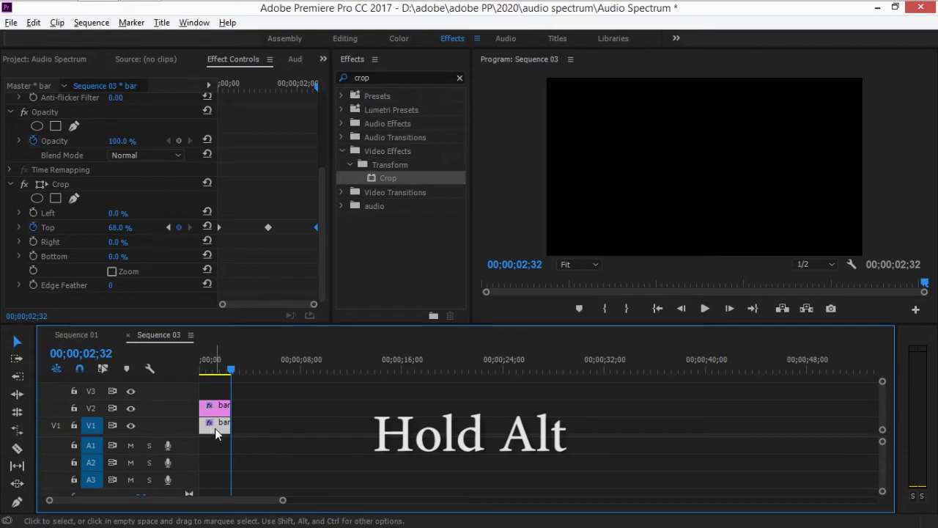
{"action": "left_click_drag", "start_coordinate": [215, 427], "coordinate": [217, 389]}
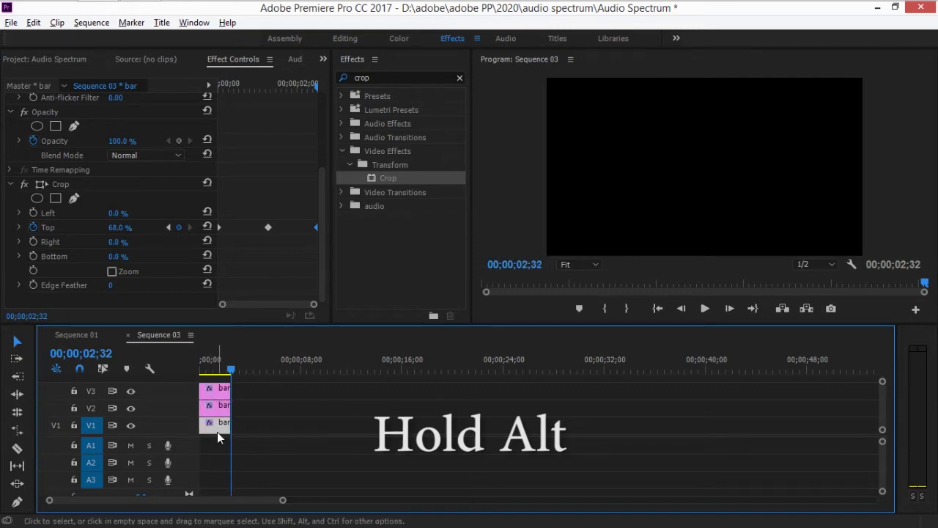
{"action": "left_click_drag", "start_coordinate": [217, 432], "coordinate": [220, 439]}
{"action": "left_click", "coordinate": [232, 359]}
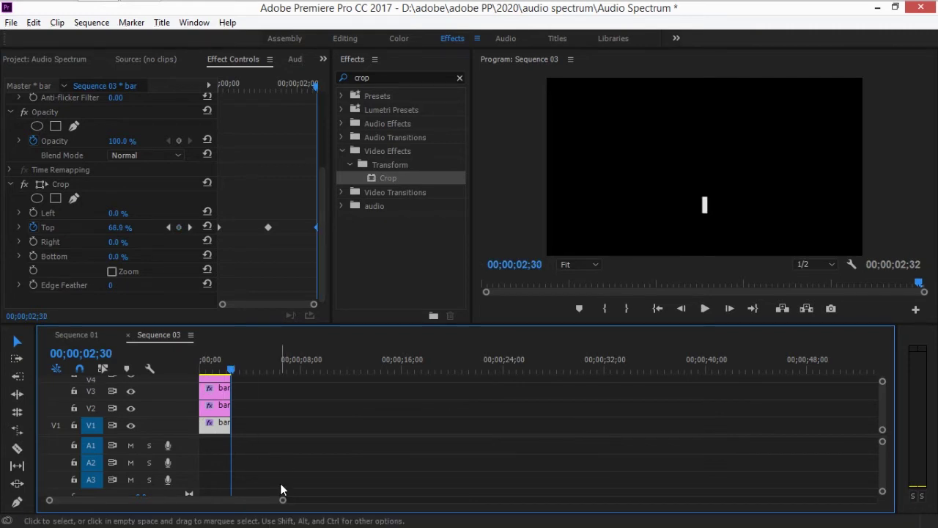
{"action": "left_click", "coordinate": [212, 410]}
{"action": "scroll", "coordinate": [265, 205], "scroll_direction": "down", "scroll_amount": 2}
{"action": "scroll", "coordinate": [265, 205], "scroll_direction": "down", "scroll_amount": 3}
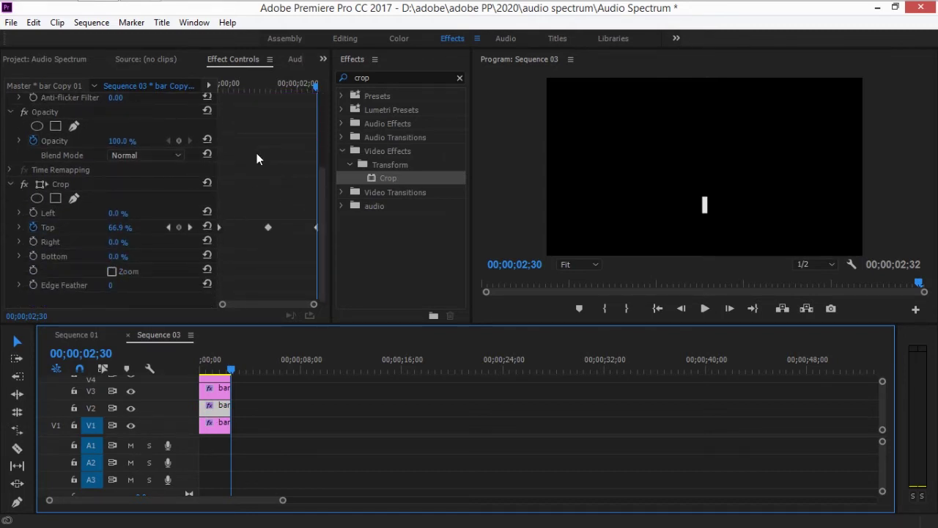
{"action": "scroll", "coordinate": [251, 184], "scroll_direction": "up", "scroll_amount": 2}
{"action": "scroll", "coordinate": [251, 185], "scroll_direction": "up", "scroll_amount": 2}
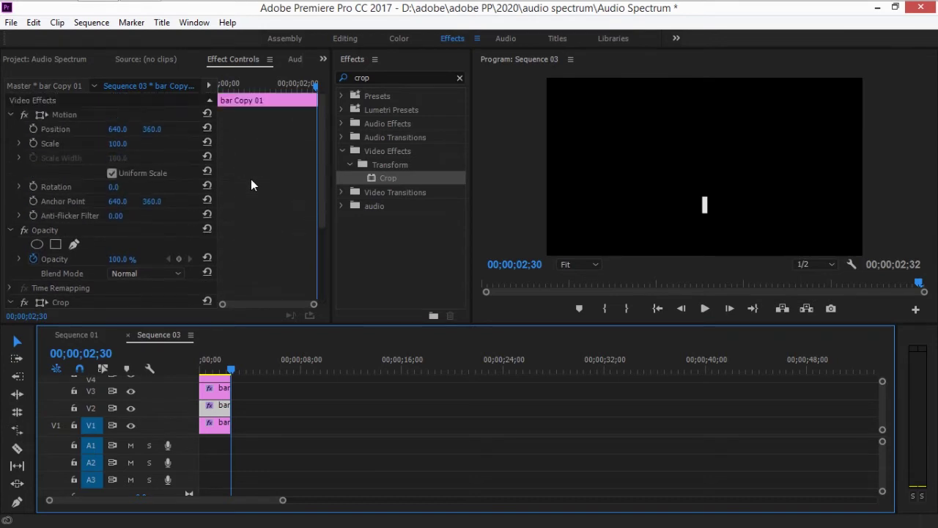
Step: Shift the three bar copies to Position X values 615, 666 and 588
{"action": "left_click", "coordinate": [220, 424]}
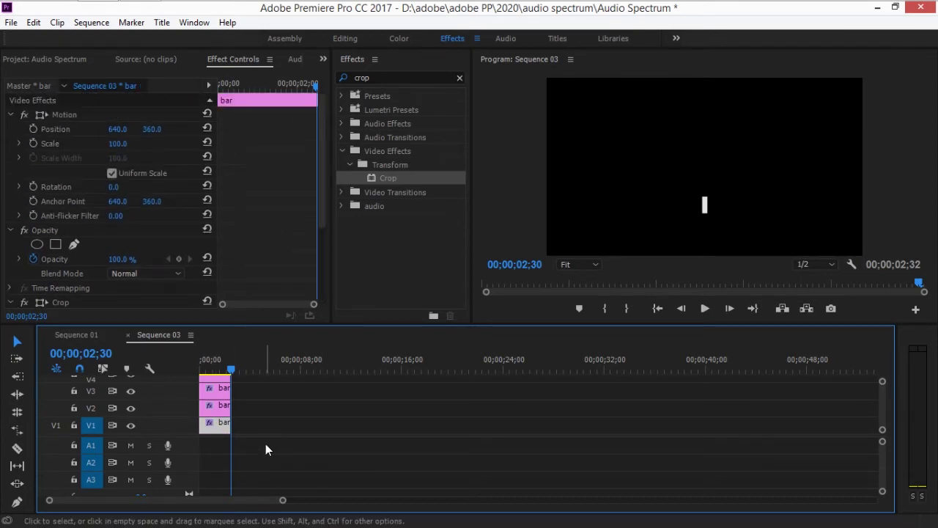
{"action": "left_click", "coordinate": [220, 405]}
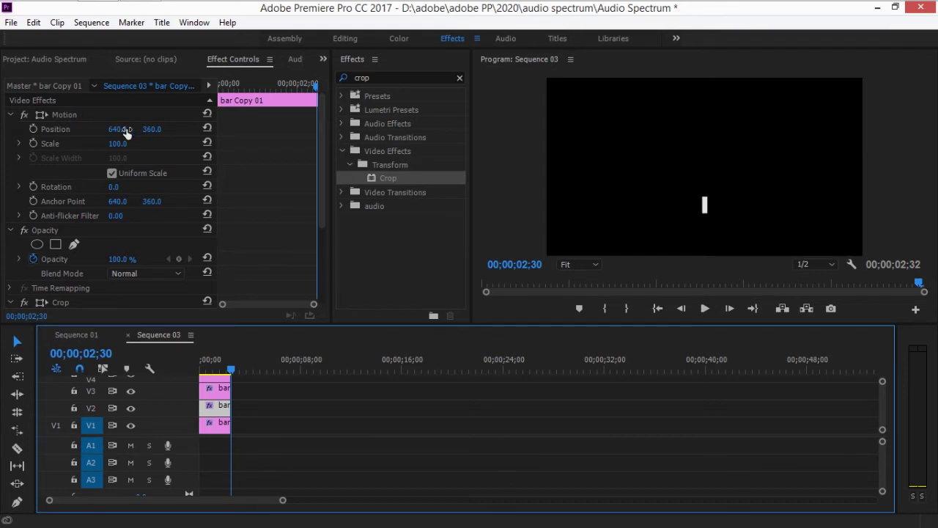
{"action": "left_click_drag", "start_coordinate": [128, 128], "coordinate": [109, 128]}
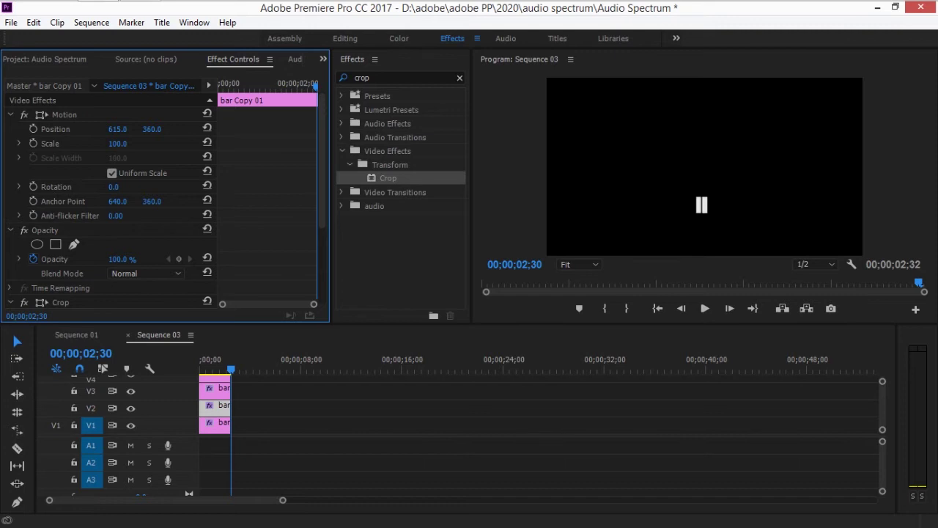
{"action": "left_click", "coordinate": [217, 388]}
{"action": "left_click_drag", "start_coordinate": [109, 128], "coordinate": [128, 127]}
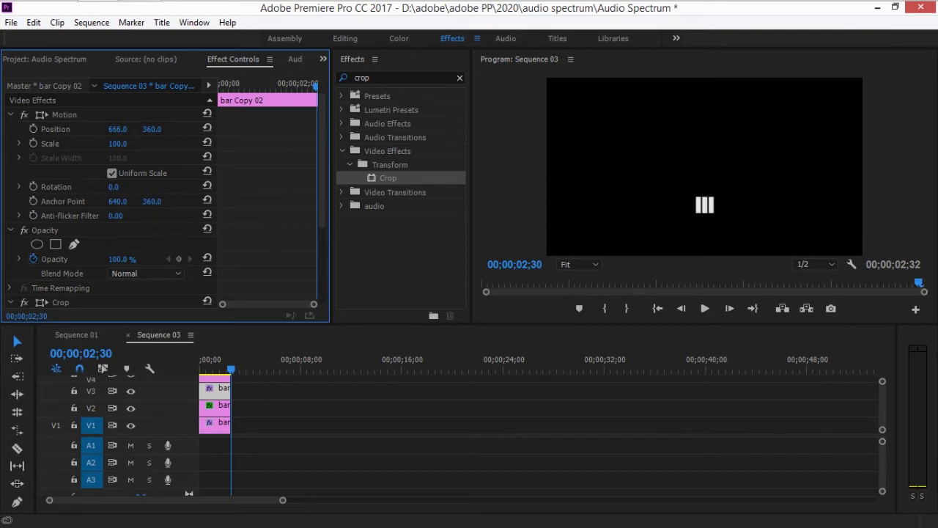
{"action": "left_click", "coordinate": [214, 387]}
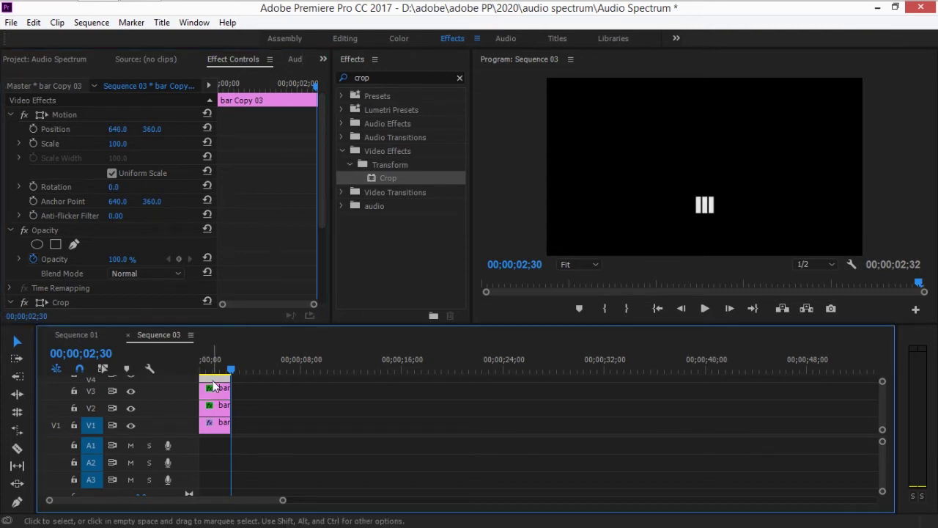
{"action": "left_click_drag", "start_coordinate": [113, 129], "coordinate": [76, 130]}
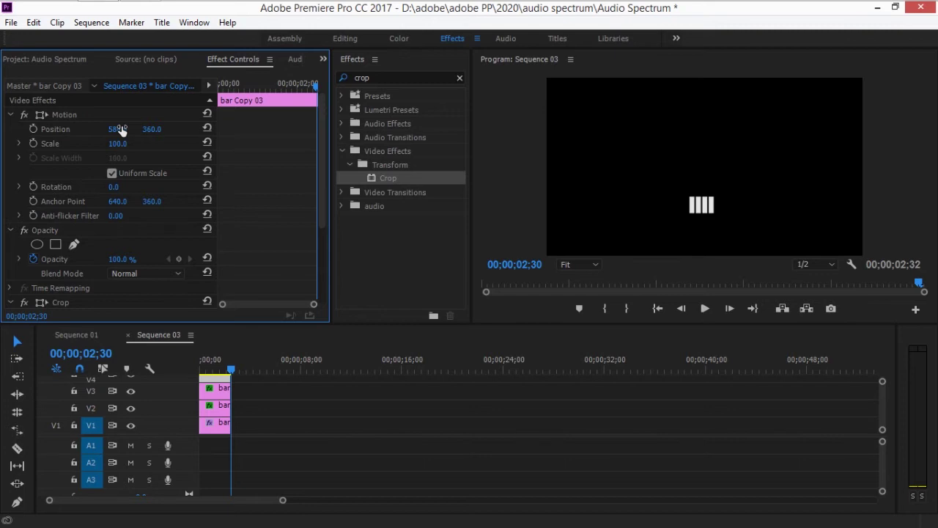
Step: Preview the four side-by-side bars from the sequence start
{"action": "left_click_drag", "start_coordinate": [228, 364], "coordinate": [176, 363]}
{"action": "key", "text": "space"}
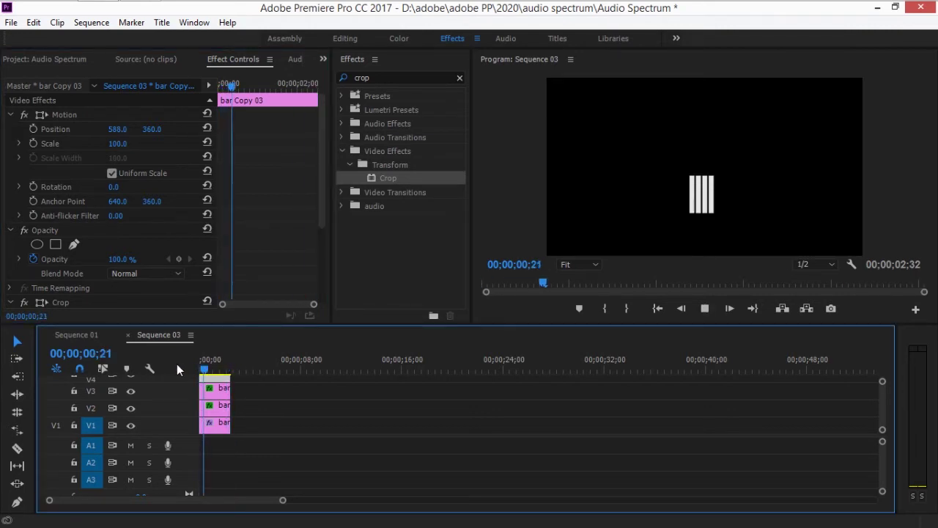
{"action": "key", "text": "space"}
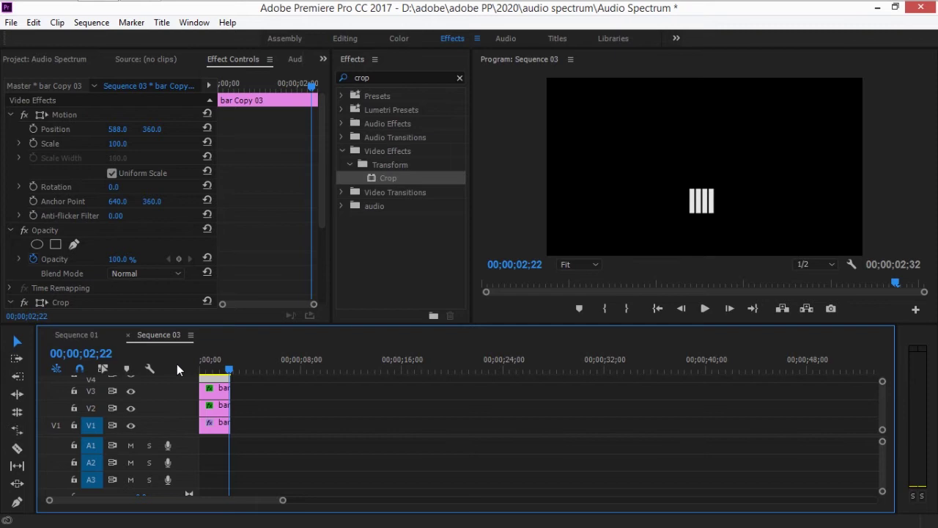
Step: Rate-stretch the upper bar copy longer so it bounces slower and out of sync
{"action": "left_click", "coordinate": [8, 433]}
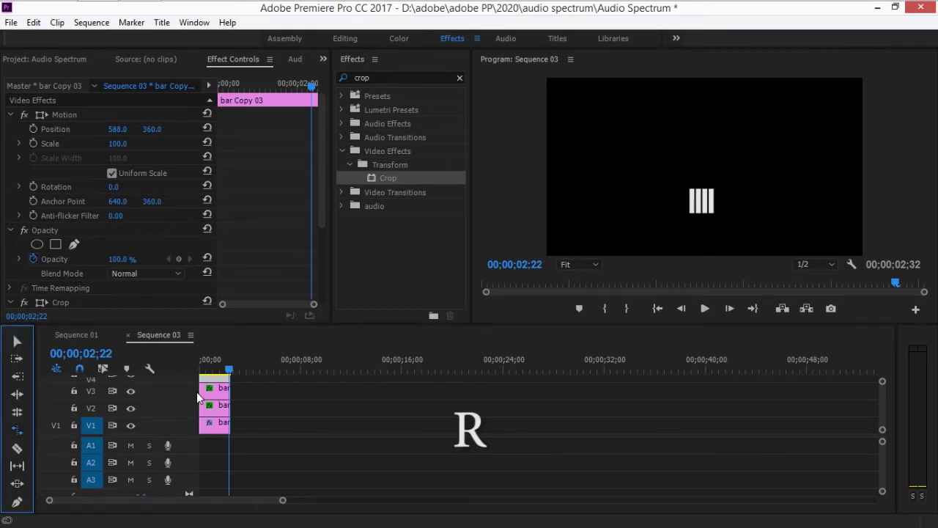
{"action": "left_click_drag", "start_coordinate": [227, 407], "coordinate": [222, 379]}
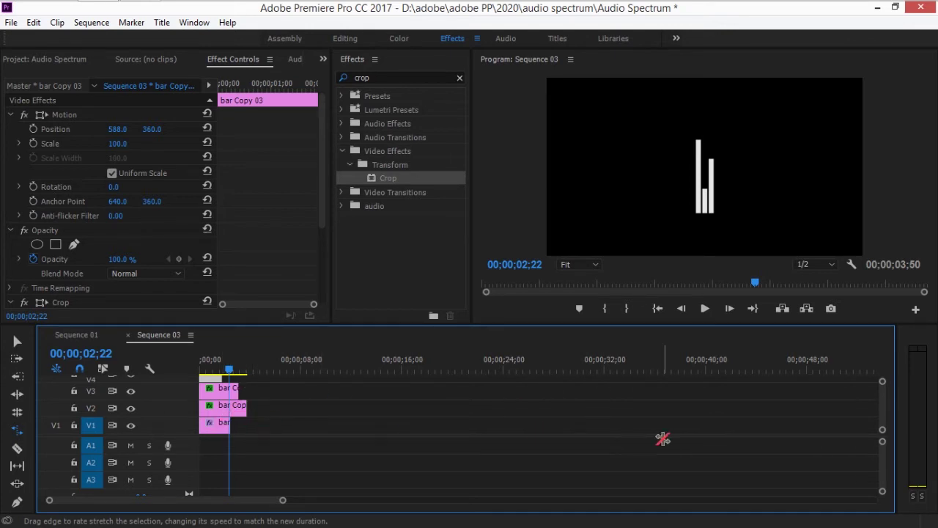
{"action": "left_click", "coordinate": [18, 341]}
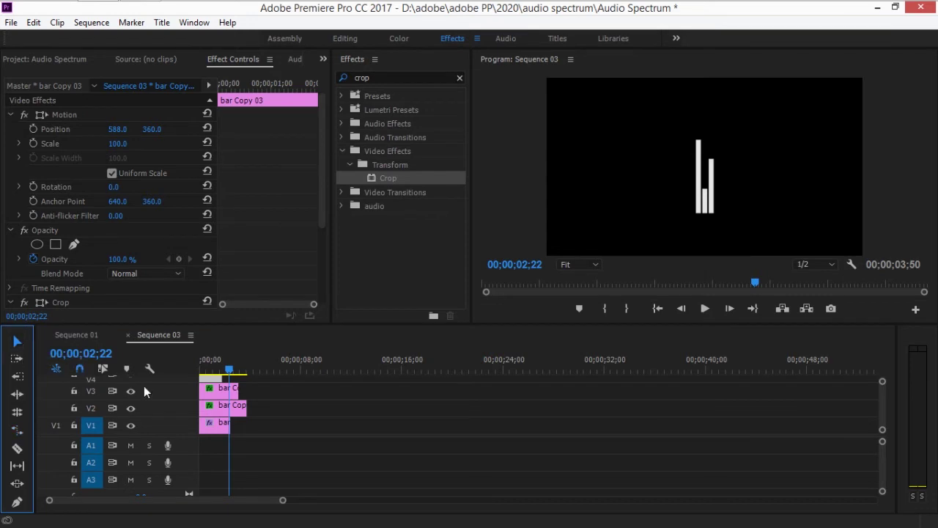
Step: Copy the original V1 bar clip and paste it back to back after itself
{"action": "left_click", "coordinate": [220, 427]}
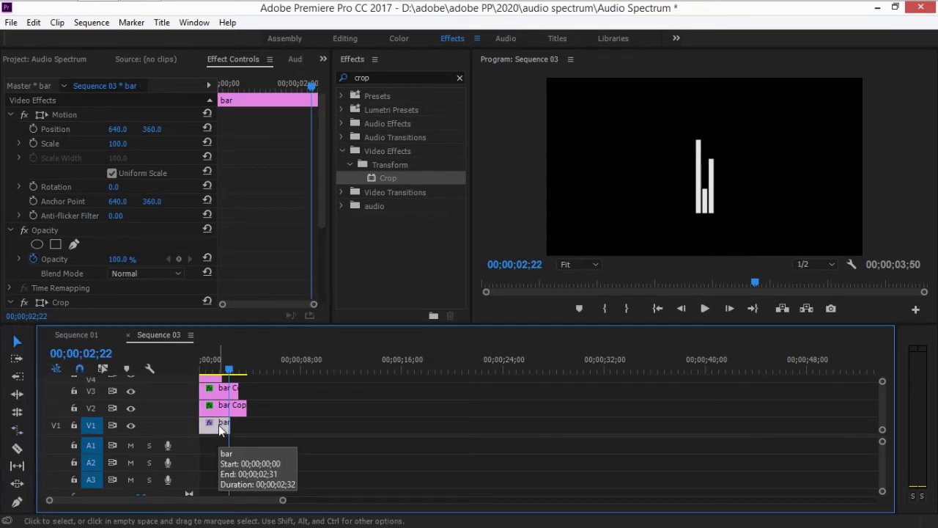
{"action": "key", "text": "ctrl+c"}
{"action": "key", "text": "Down"}
{"action": "key", "text": "ctrl+v"}
{"action": "key", "text": "ctrl+v"}
{"action": "key", "text": "ctrl+v"}
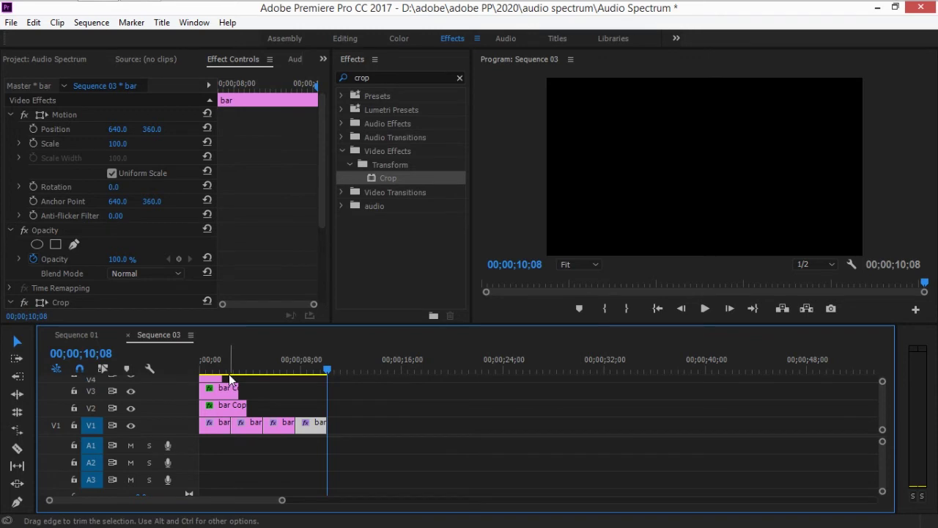
Step: Target V2 instead of V1 and paste bar copies after the clips on V2 and V3
{"action": "left_click", "coordinate": [229, 405]}
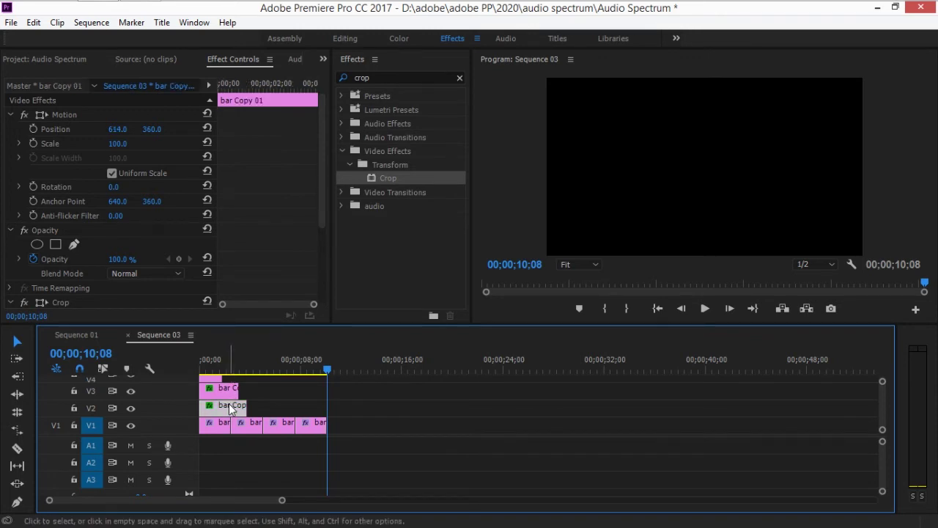
{"action": "left_click", "coordinate": [92, 407]}
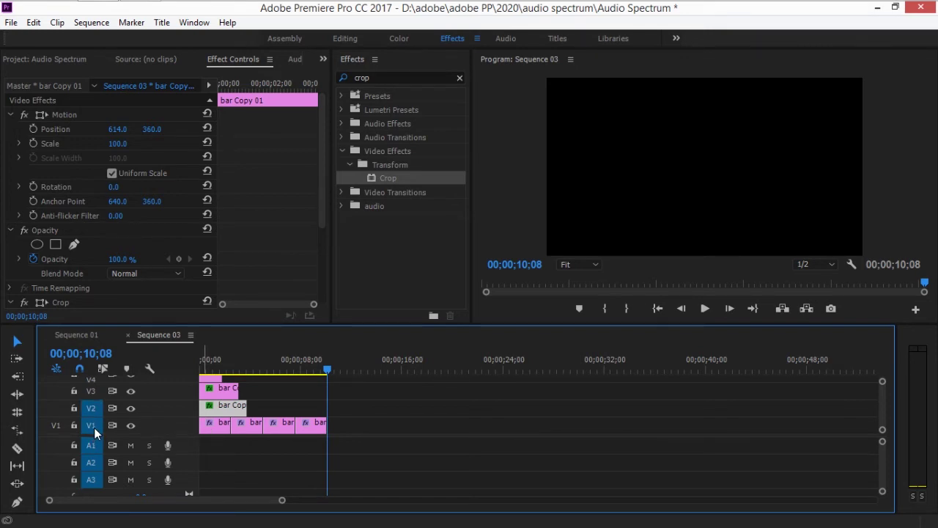
{"action": "left_click", "coordinate": [94, 428]}
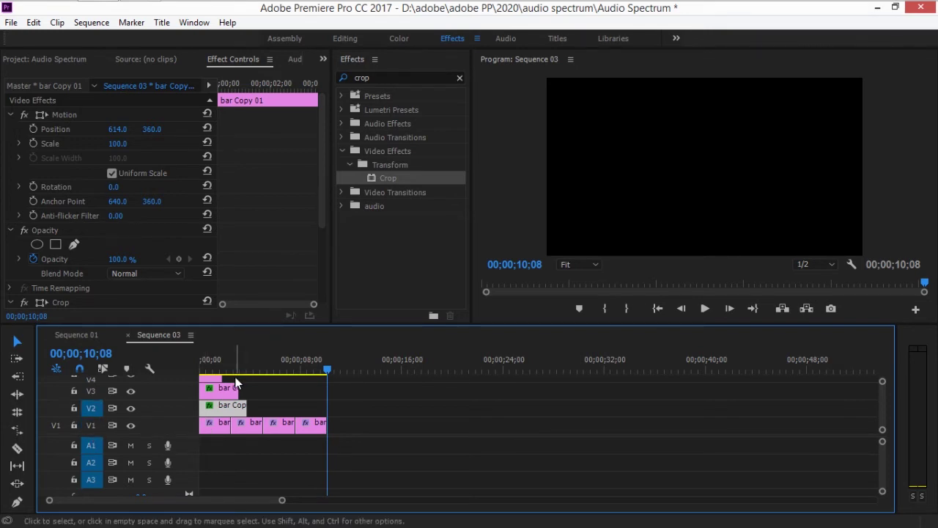
{"action": "key", "text": "Up"}
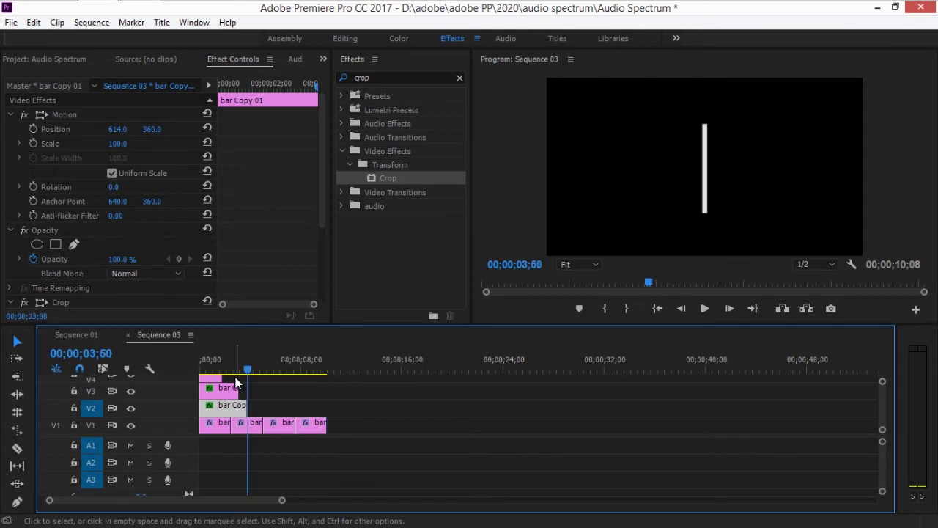
{"action": "key", "text": "ctrl+v"}
{"action": "key", "text": "ctrl+v"}
{"action": "key", "text": "ctrl+v"}
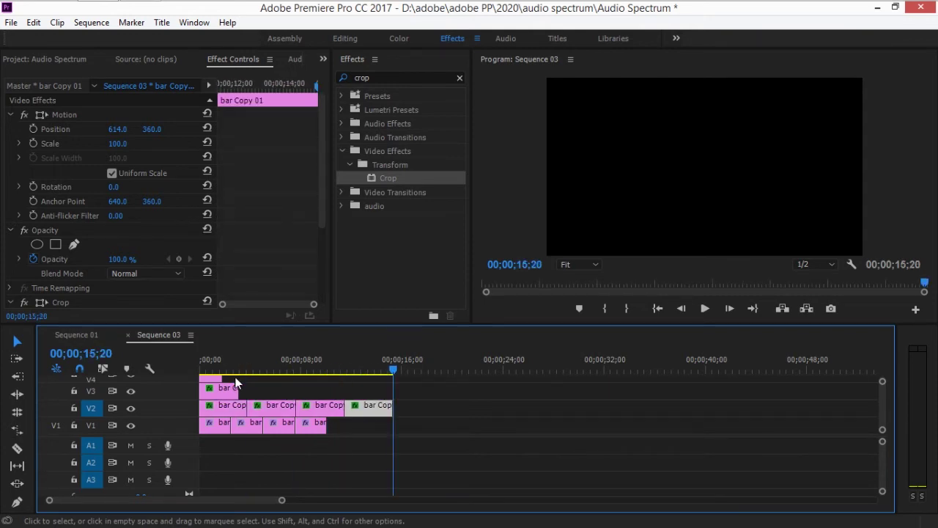
{"action": "left_click", "coordinate": [213, 391]}
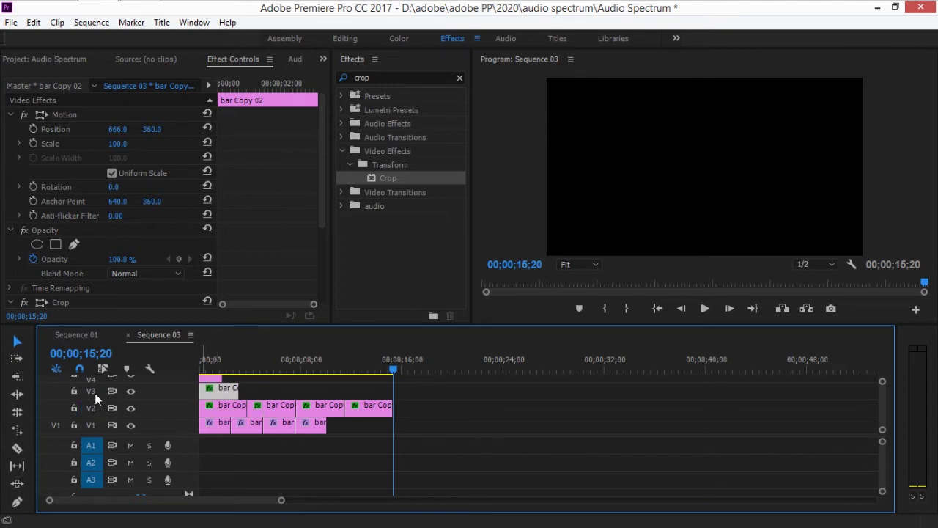
{"action": "key", "text": "Up"}
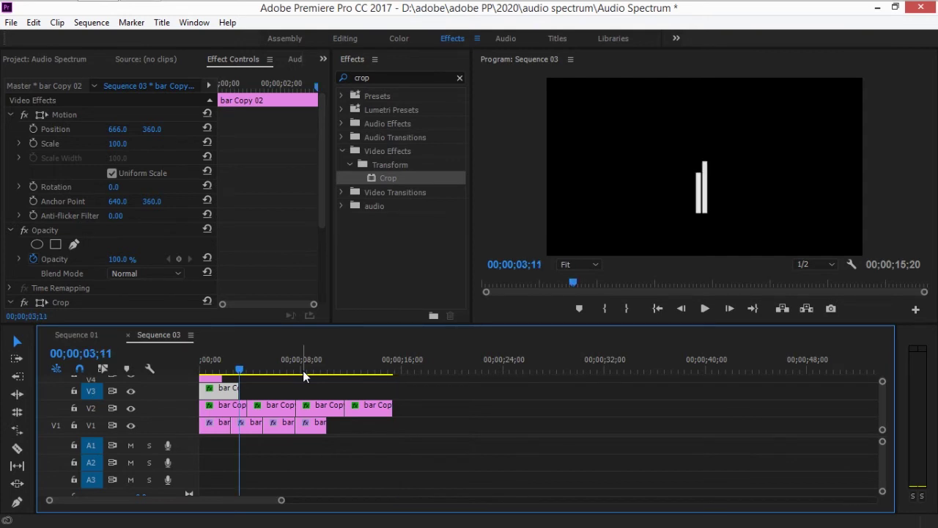
{"action": "key", "text": "ctrl+v"}
{"action": "key", "text": "ctrl+v"}
{"action": "key", "text": "ctrl+v"}
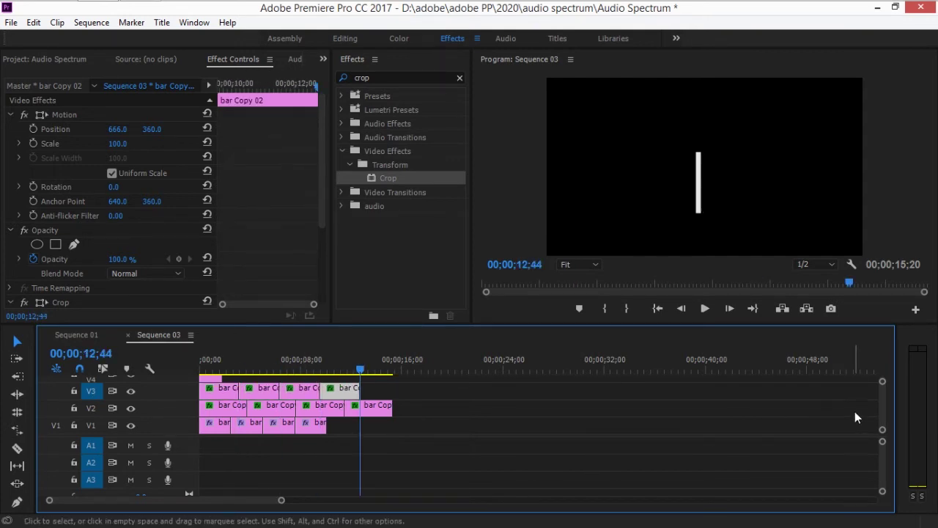
Step: Target track V4 and paste bar copies into its gaps after the clip
{"action": "scroll", "coordinate": [880, 409], "scroll_direction": "up", "scroll_amount": 2}
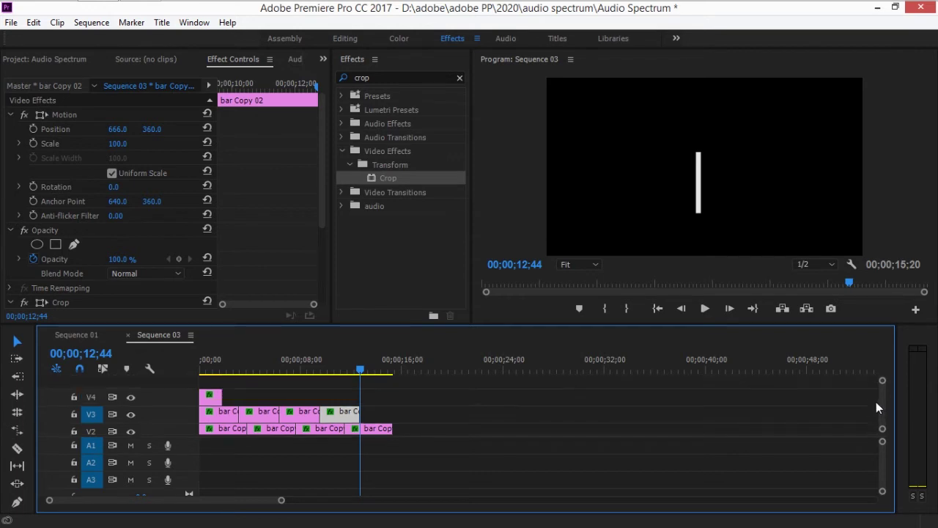
{"action": "left_click", "coordinate": [211, 400]}
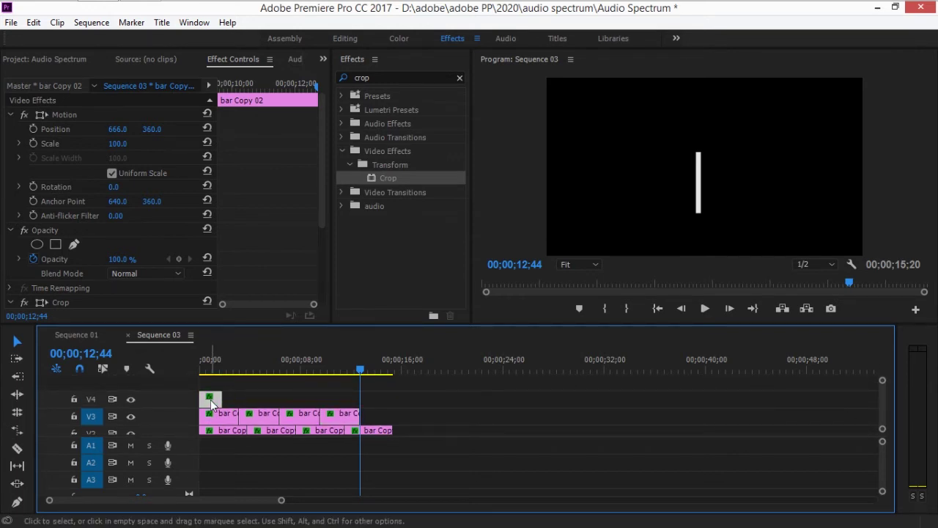
{"action": "left_click", "coordinate": [91, 416]}
{"action": "left_click", "coordinate": [93, 399]}
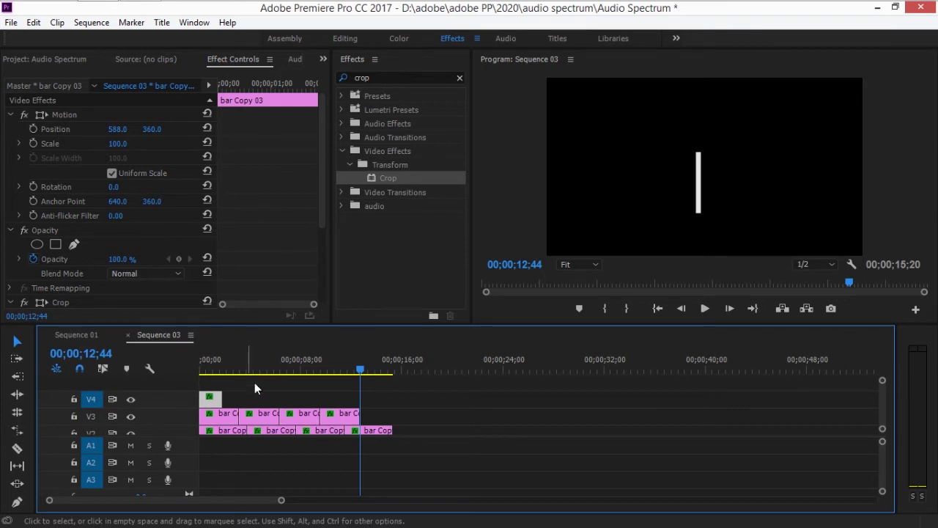
{"action": "key", "text": "Up"}
{"action": "key", "text": "ctrl+v"}
{"action": "key", "text": "ctrl+v"}
{"action": "key", "text": "ctrl+v"}
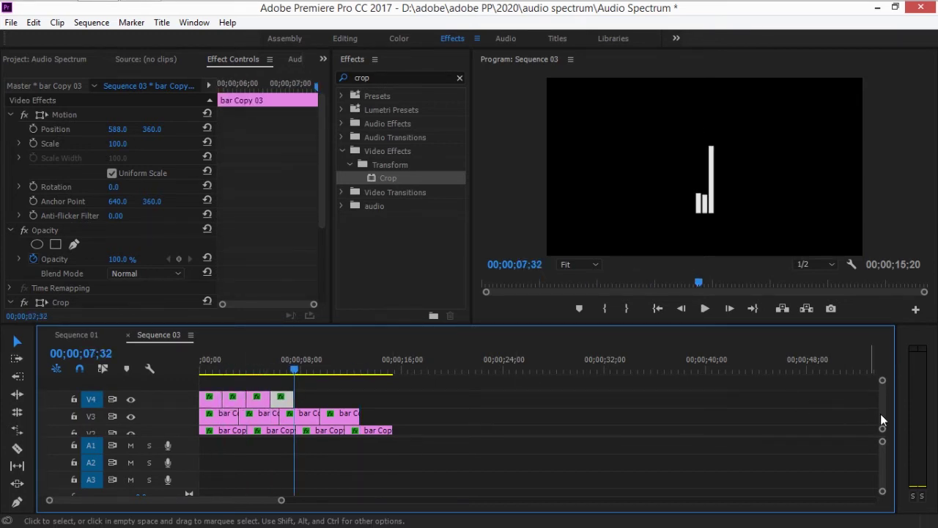
Step: Preview the four bouncing bars from the start of the 00;00;15;20 sequence
{"action": "scroll", "coordinate": [881, 414], "scroll_direction": "down", "scroll_amount": 1}
{"action": "key", "text": "Home"}
{"action": "key", "text": "space"}
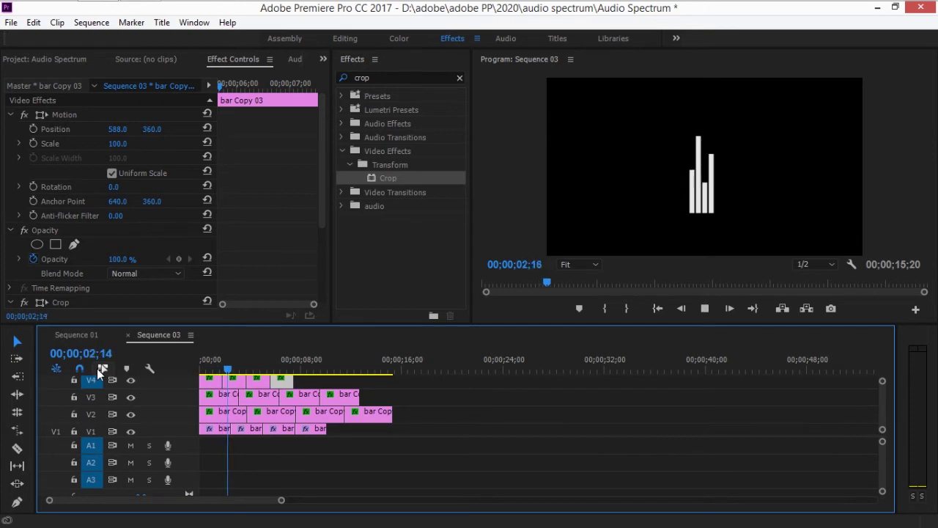
{"action": "key", "text": "space"}
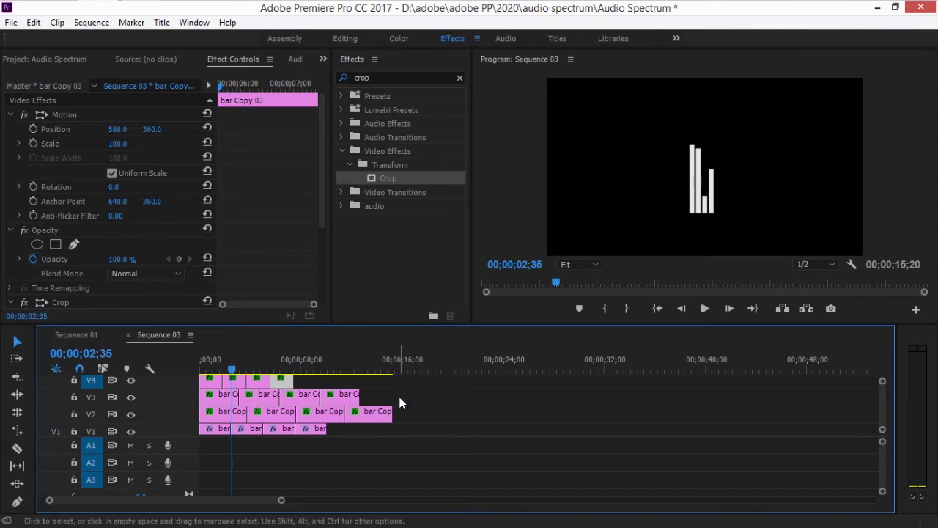
{"action": "left_click", "coordinate": [17, 431]}
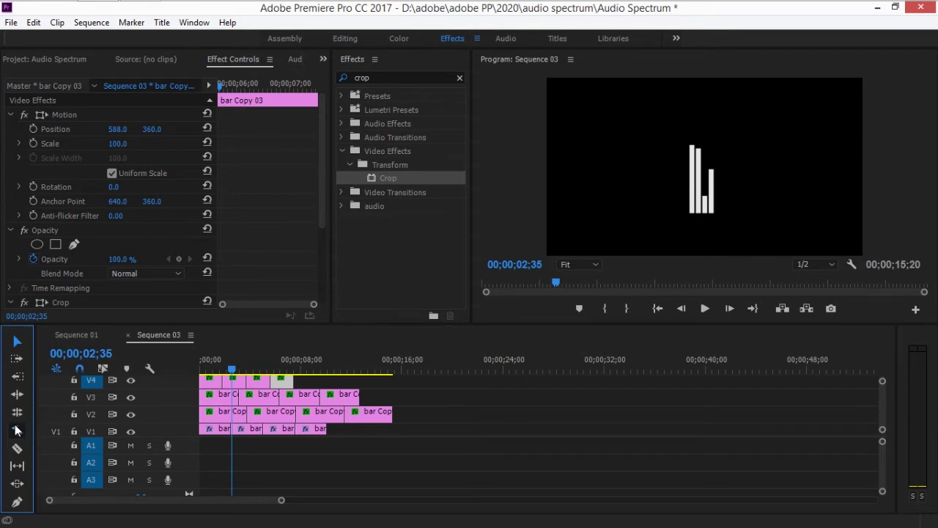
Step: Rate-stretch the last V1 and V3 clips shorter and delete the extra bar Copy 01 clip on V2
{"action": "left_click_drag", "start_coordinate": [326, 429], "coordinate": [339, 431]}
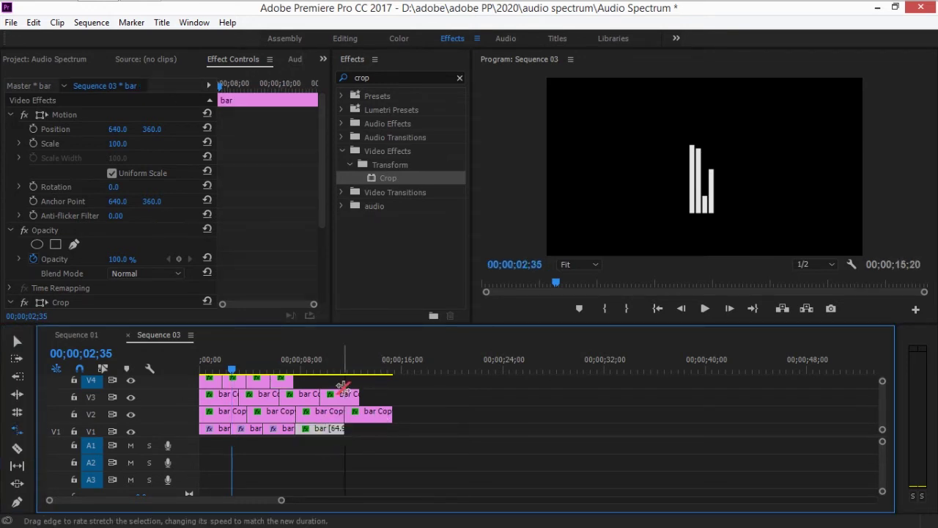
{"action": "mouse_move", "coordinate": [351, 396]}
{"action": "left_mouse_down"}
{"action": "mouse_move", "coordinate": [308, 382]}
{"action": "mouse_move", "coordinate": [353, 382]}
{"action": "left_mouse_up"}
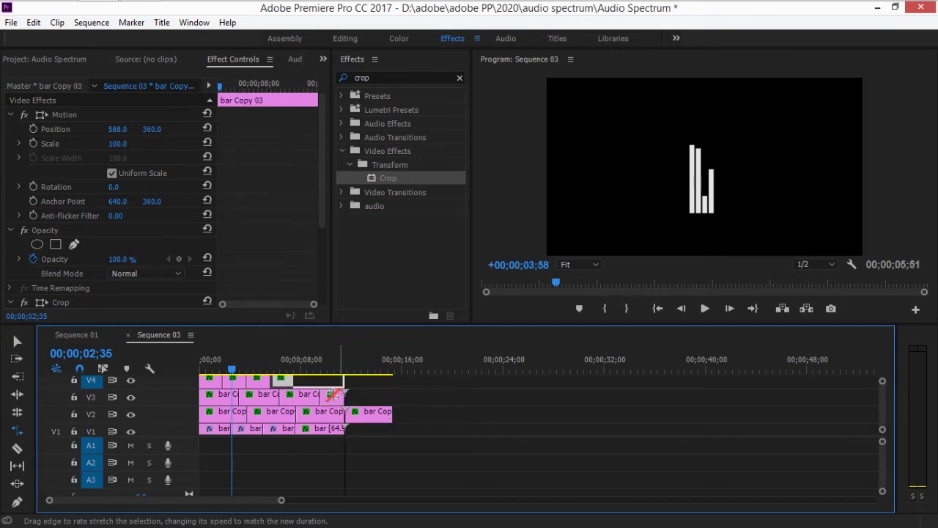
{"action": "left_click", "coordinate": [17, 341]}
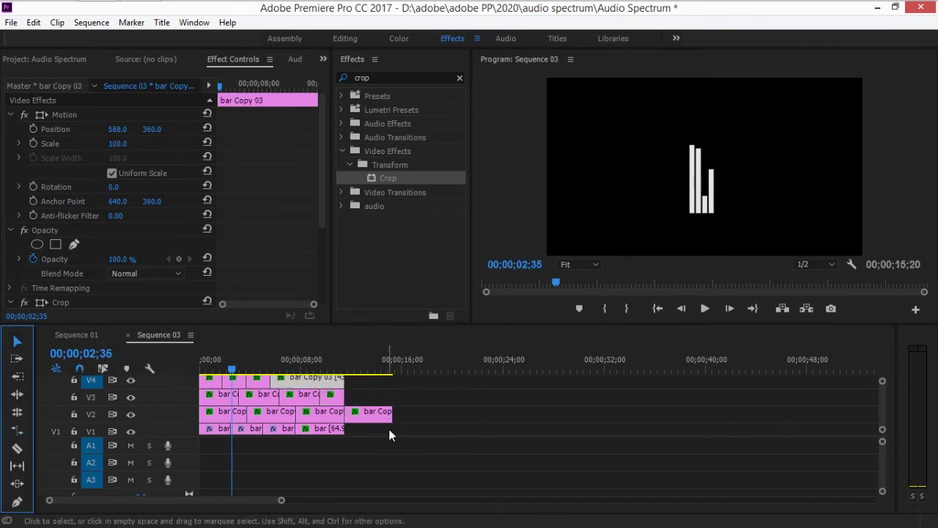
{"action": "left_click", "coordinate": [379, 415]}
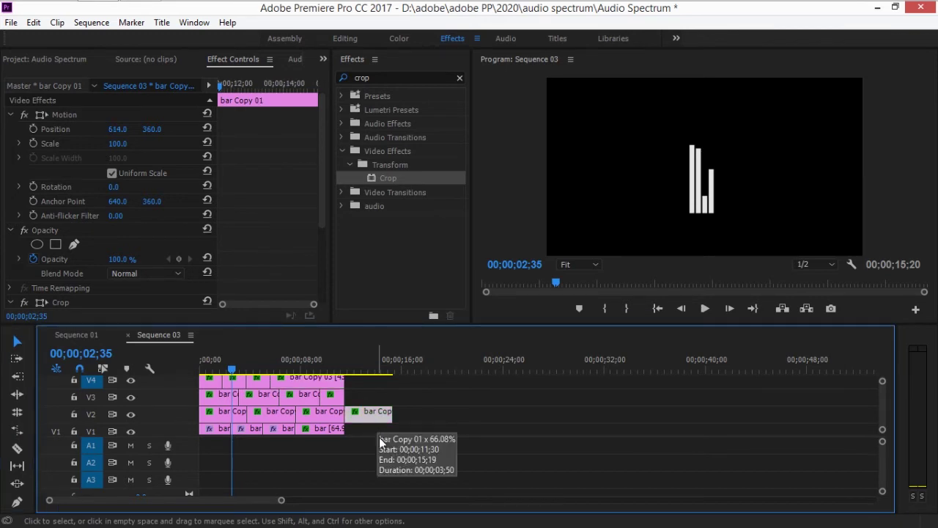
{"action": "key", "text": "Delete"}
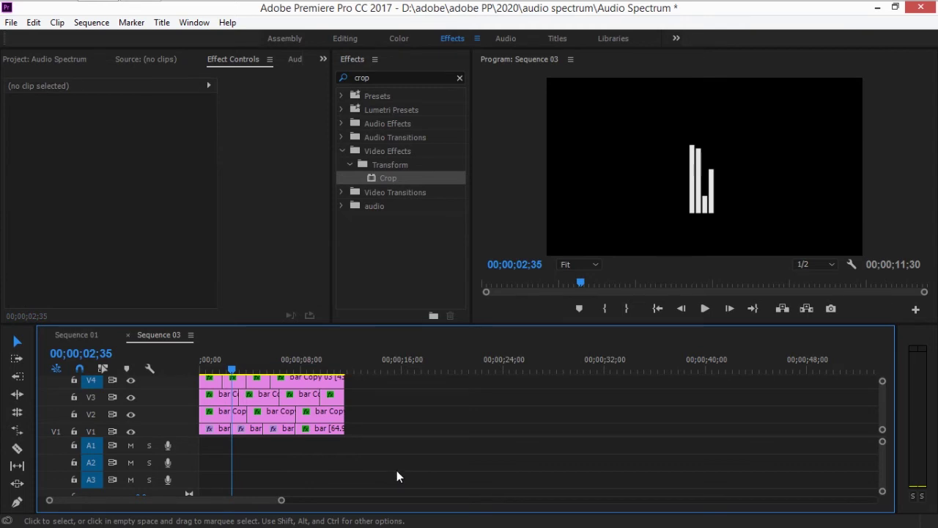
Step: Play the sequence from the start to confirm all tracks end at 11;30, then select every clip
{"action": "left_click", "coordinate": [296, 360]}
{"action": "key", "text": "Home"}
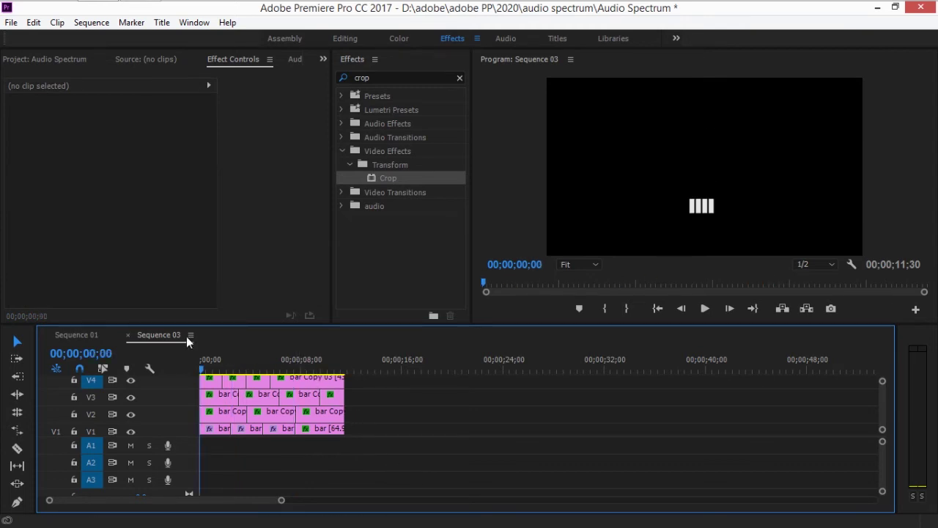
{"action": "key", "text": "space"}
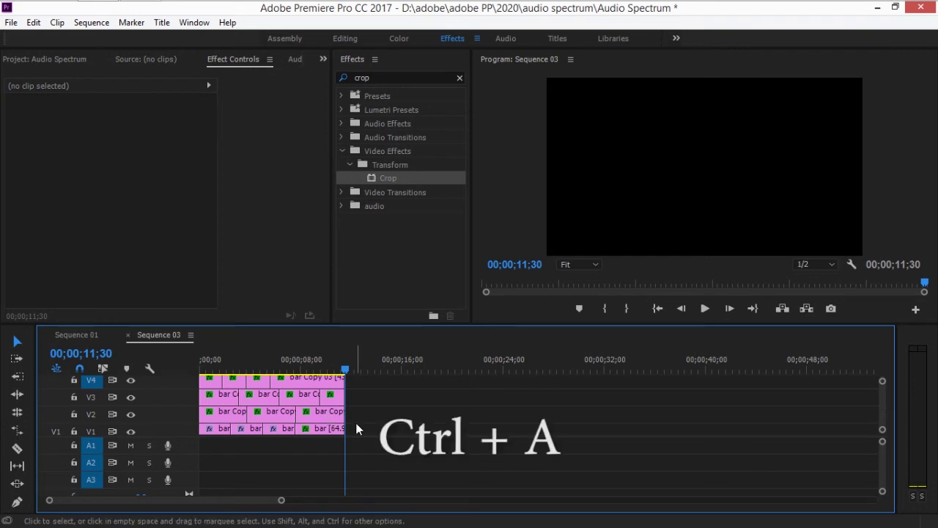
{"action": "key", "text": "ctrl+a"}
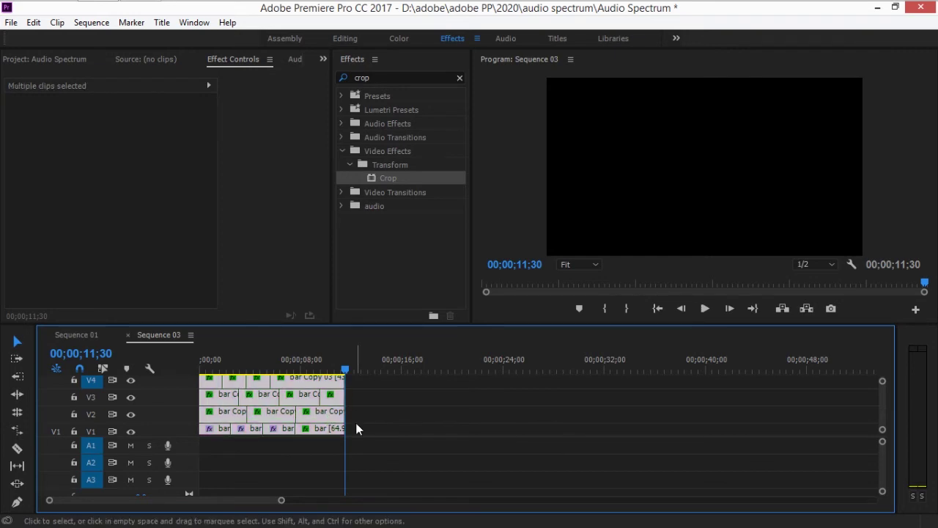
Step: Nest the selected bar clips into one sequence named 'rythm'
{"action": "right_click", "coordinate": [232, 395]}
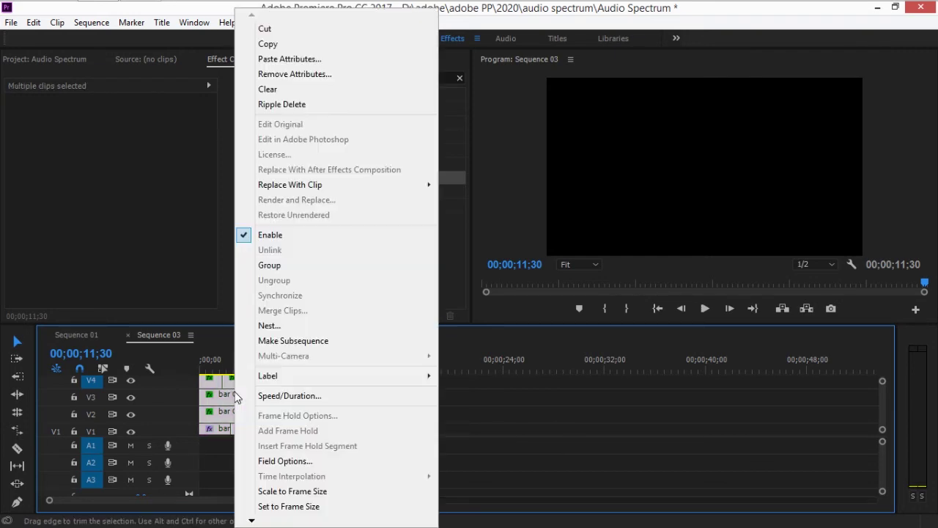
{"action": "left_click", "coordinate": [327, 325]}
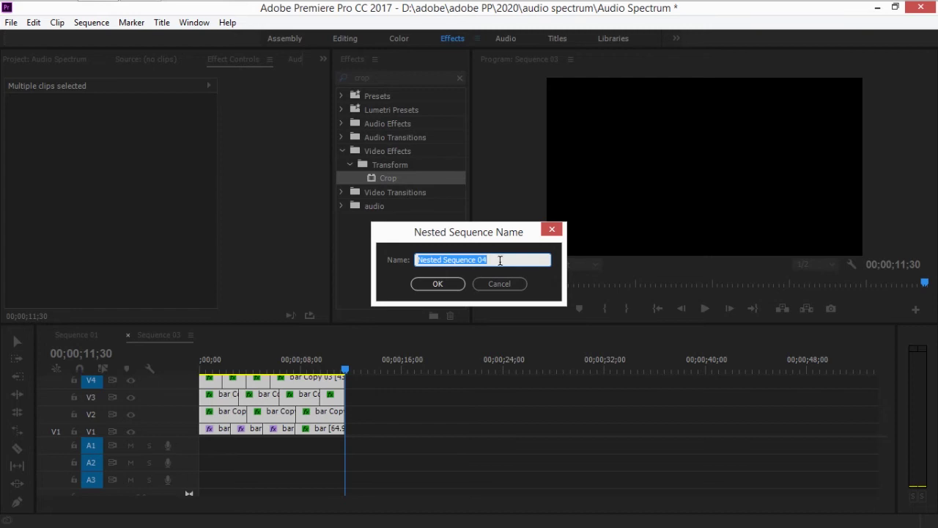
{"action": "type", "text": "ry"}
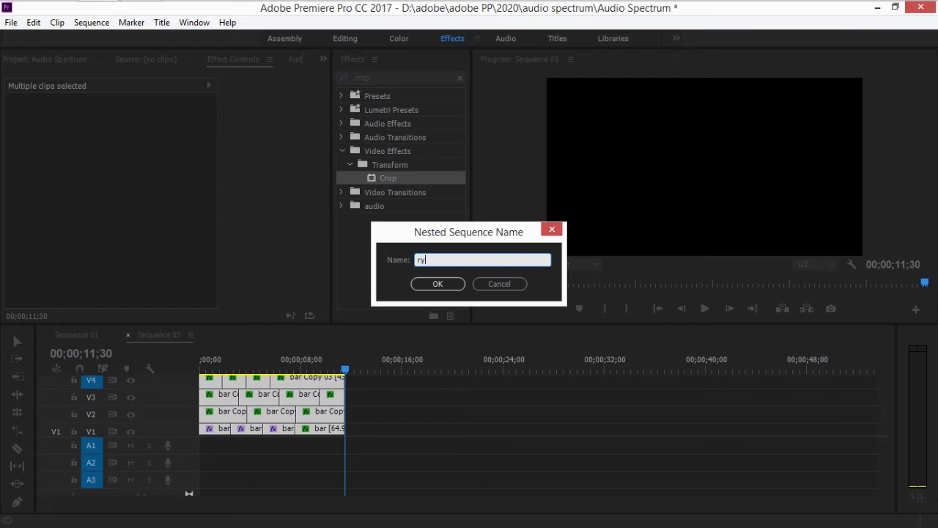
{"action": "type", "text": "thm"}
{"action": "left_click", "coordinate": [446, 285]}
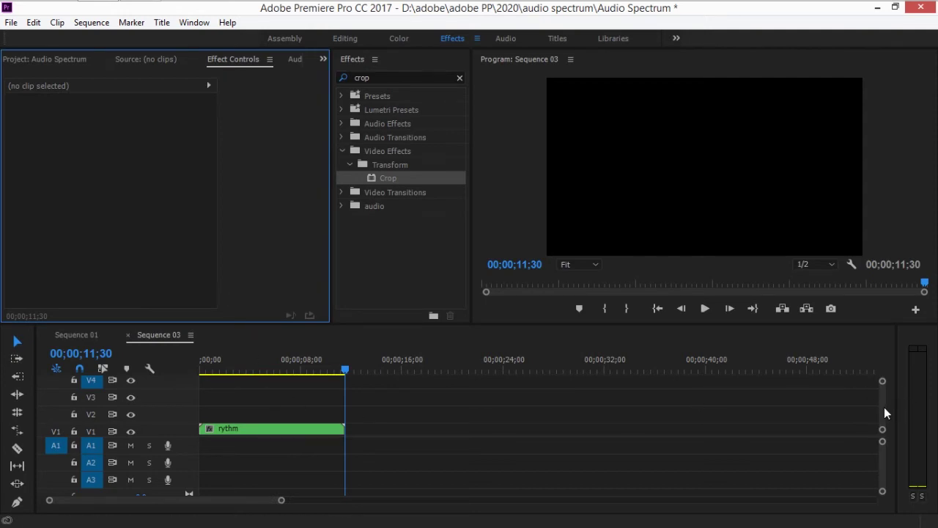
Step: Duplicate the rythm clip onto track V2 with the playhead at the start
{"action": "left_click_drag", "start_coordinate": [884, 407], "coordinate": [894, 460]}
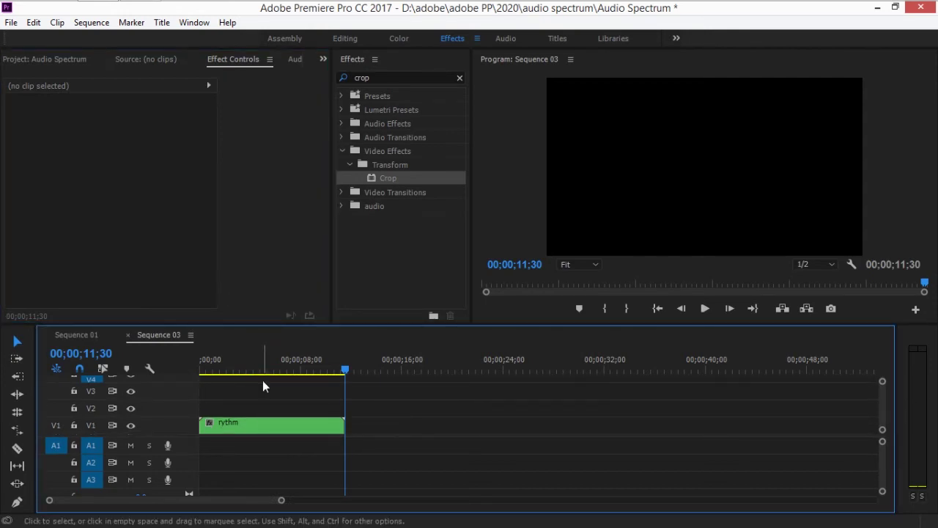
{"action": "left_click_drag", "start_coordinate": [270, 372], "coordinate": [189, 367]}
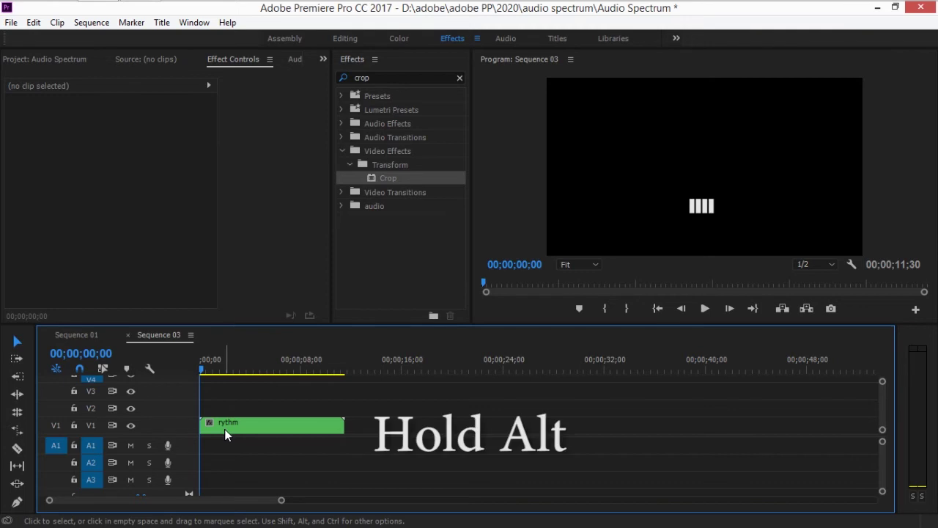
{"action": "left_click_drag", "start_coordinate": [228, 426], "coordinate": [220, 392]}
{"action": "left_click_drag", "start_coordinate": [215, 438], "coordinate": [226, 412]}
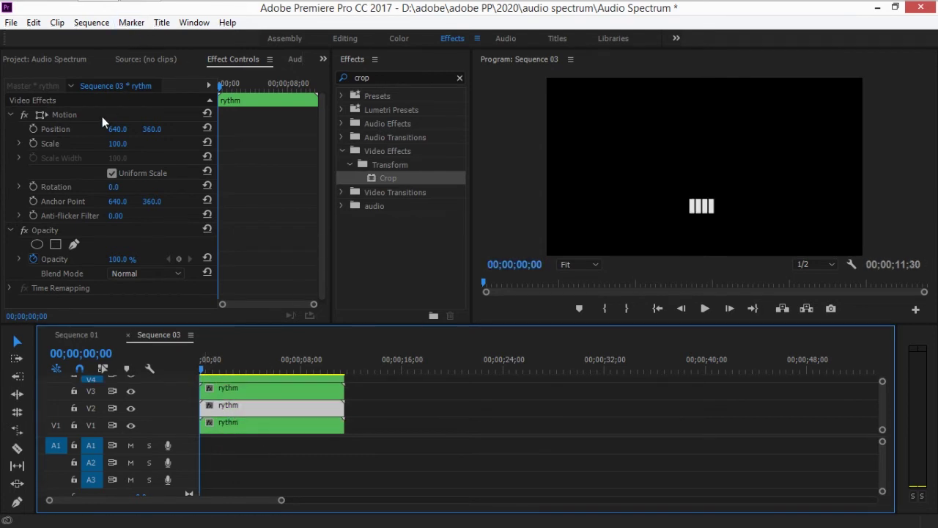
Step: Offset the rythm copies sideways via Position X: V2 left, V3 right, V4 further right
{"action": "left_click_drag", "start_coordinate": [115, 131], "coordinate": [39, 131]}
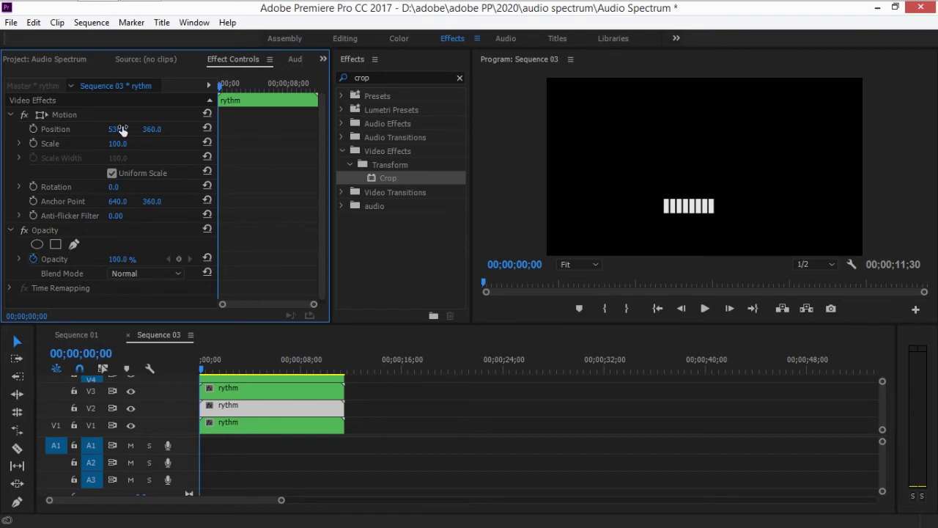
{"action": "left_click", "coordinate": [269, 389]}
{"action": "left_click_drag", "start_coordinate": [118, 124], "coordinate": [194, 123]}
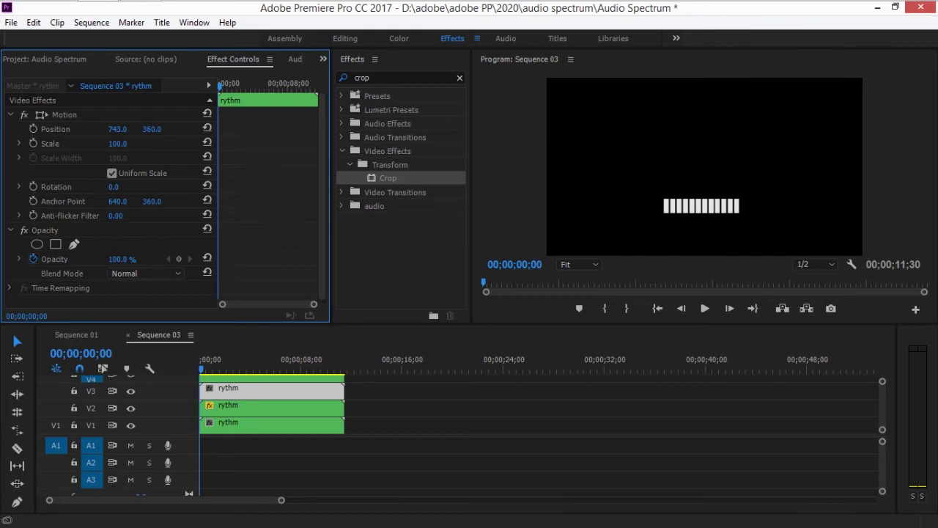
{"action": "key", "text": "Right"}
{"action": "left_click", "coordinate": [250, 377]}
{"action": "left_click_drag", "start_coordinate": [113, 129], "coordinate": [261, 129]}
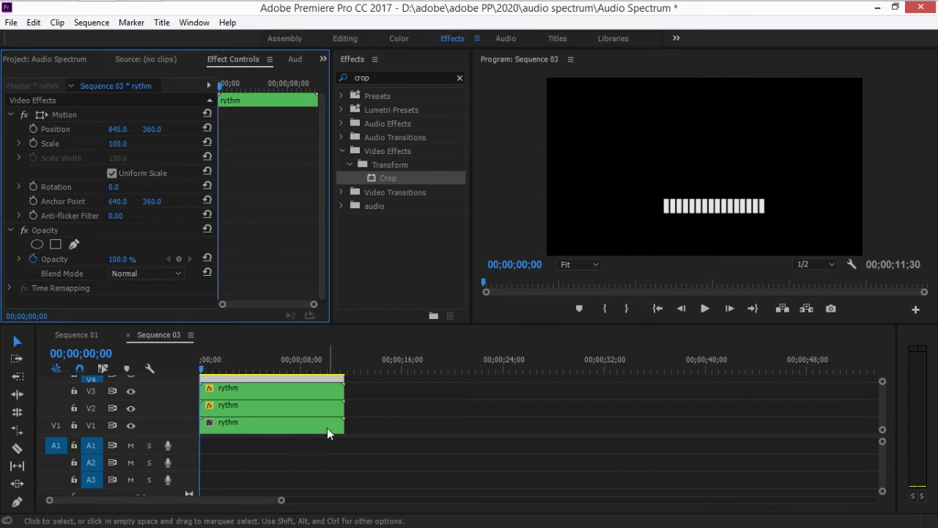
Step: Shift one more rythm copy left so the bars form one long row
{"action": "left_click", "coordinate": [884, 406]}
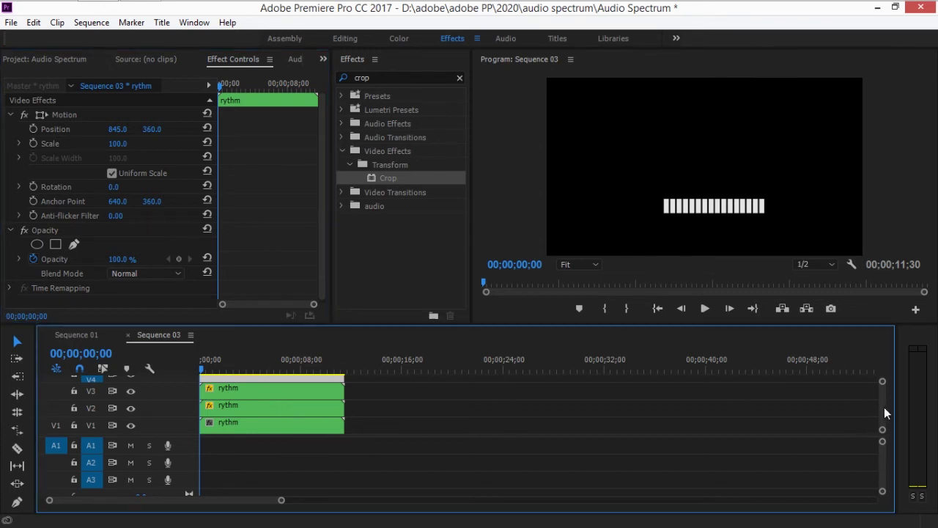
{"action": "scroll", "coordinate": [327, 418], "scroll_direction": "up", "scroll_amount": 2}
{"action": "left_click_drag", "start_coordinate": [258, 399], "coordinate": [253, 387]}
{"action": "scroll", "coordinate": [251, 382], "scroll_direction": "down", "scroll_amount": 2}
{"action": "left_click_drag", "start_coordinate": [118, 130], "coordinate": [35, 130]}
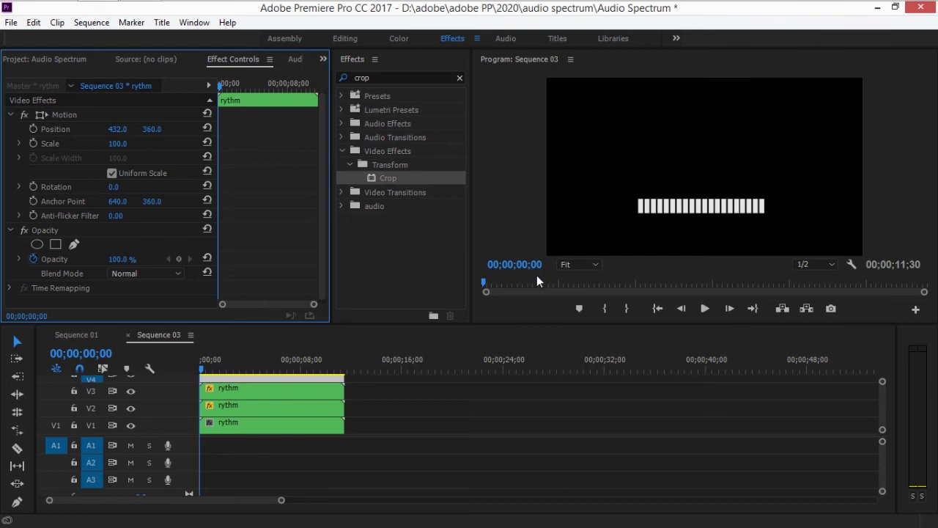
{"action": "key", "text": "space"}
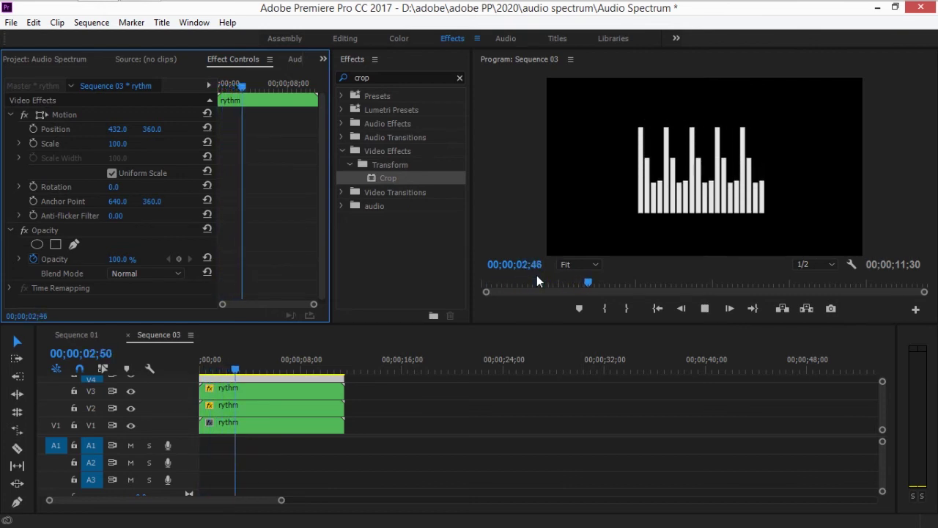
{"action": "key", "text": "space"}
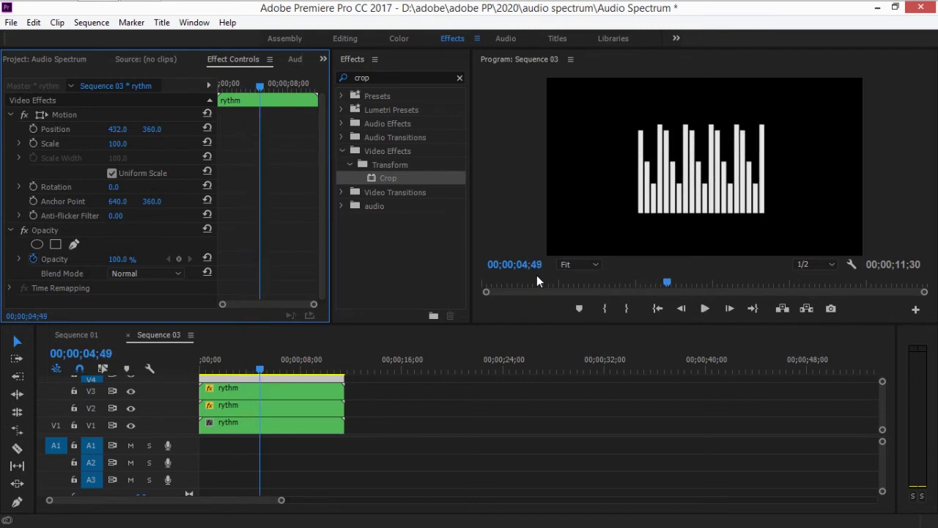
{"action": "left_click", "coordinate": [331, 360]}
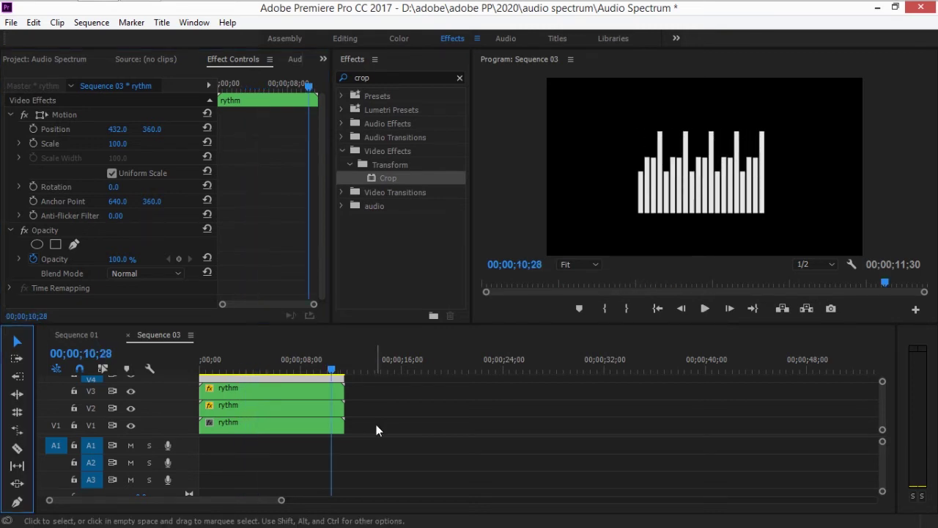
{"action": "left_click", "coordinate": [16, 430]}
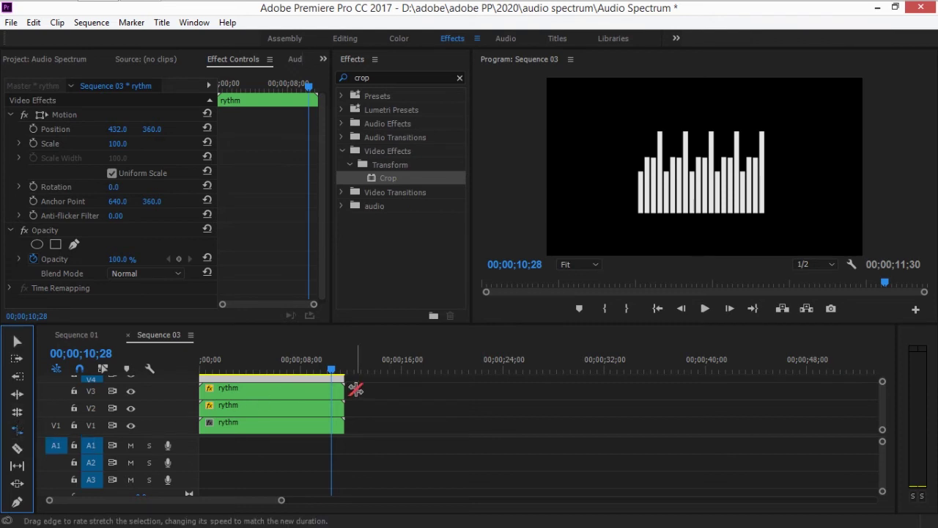
Step: Rate-stretch two upper rythm clips to slower speeds, e.g. V2 to 90.55%
{"action": "left_click_drag", "start_coordinate": [343, 405], "coordinate": [343, 380]}
{"action": "left_click_drag", "start_coordinate": [883, 404], "coordinate": [882, 390]}
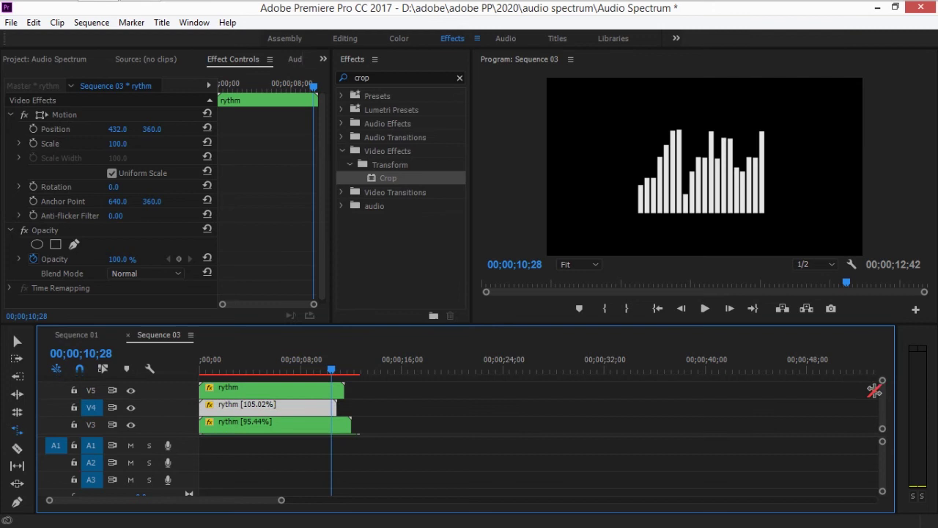
{"action": "left_click_drag", "start_coordinate": [349, 382], "coordinate": [367, 388]}
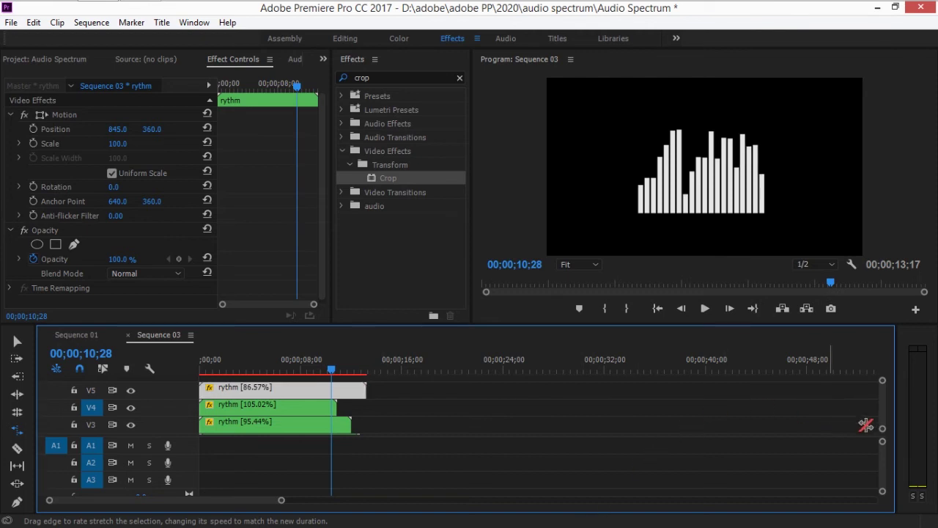
Step: Play the sequence from the beginning and scrub its end around 9–10 seconds
{"action": "scroll", "coordinate": [881, 409], "scroll_direction": "down", "scroll_amount": 3}
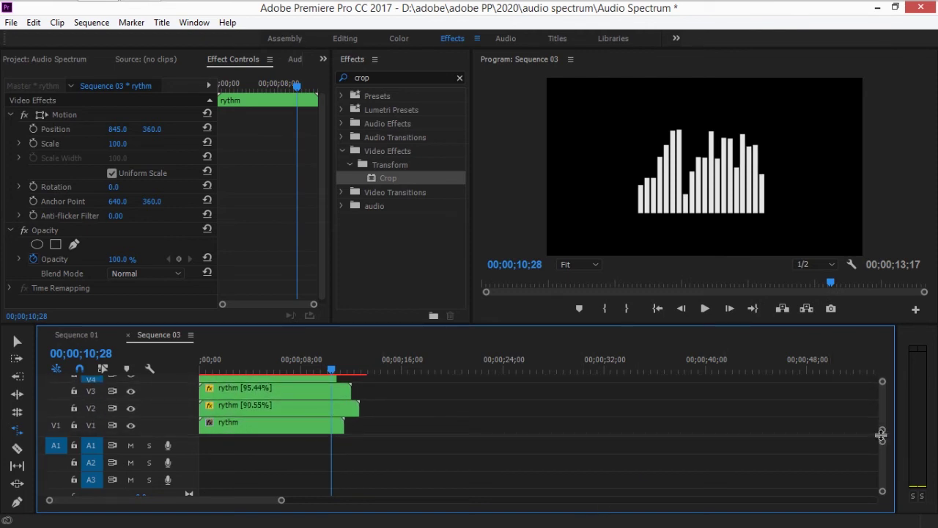
{"action": "key", "text": "Home"}
{"action": "key", "text": "space"}
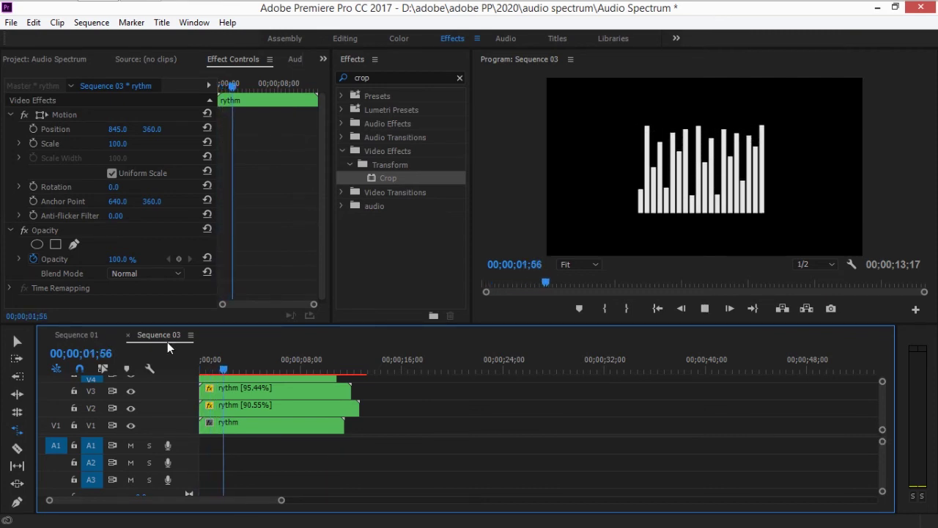
{"action": "key", "text": "End"}
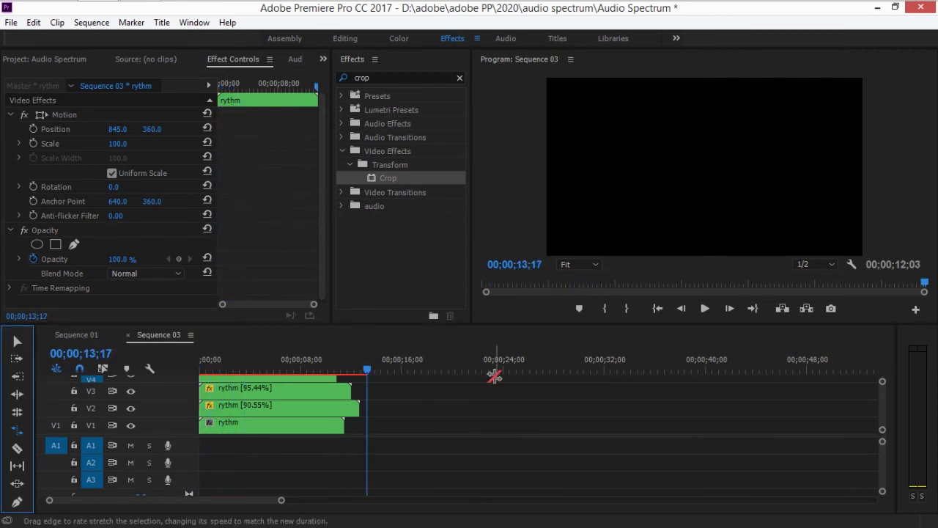
{"action": "left_click", "coordinate": [332, 366]}
{"action": "left_click_drag", "start_coordinate": [330, 365], "coordinate": [348, 364]}
{"action": "left_click", "coordinate": [313, 365]}
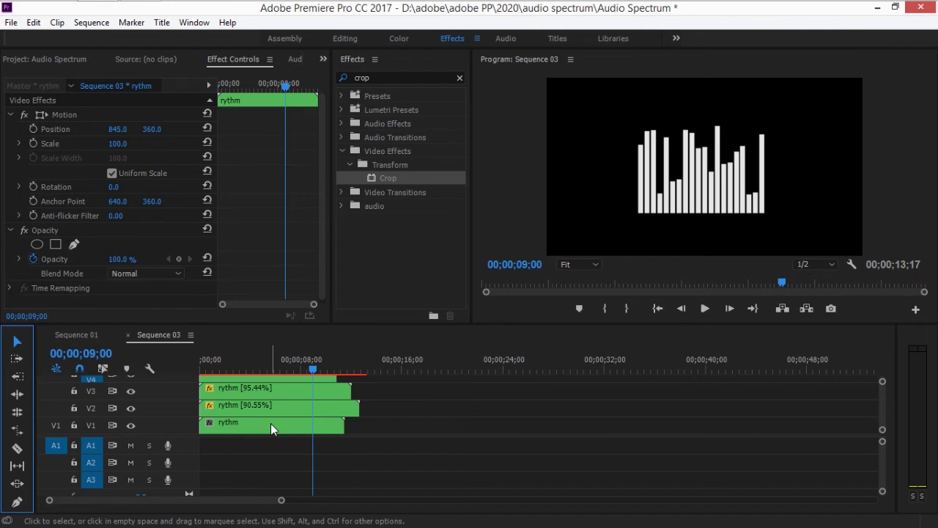
Step: Lengthen the last bar clips inside the rythm nested sequence, then return to Sequence 03
{"action": "double_click", "coordinate": [270, 423]}
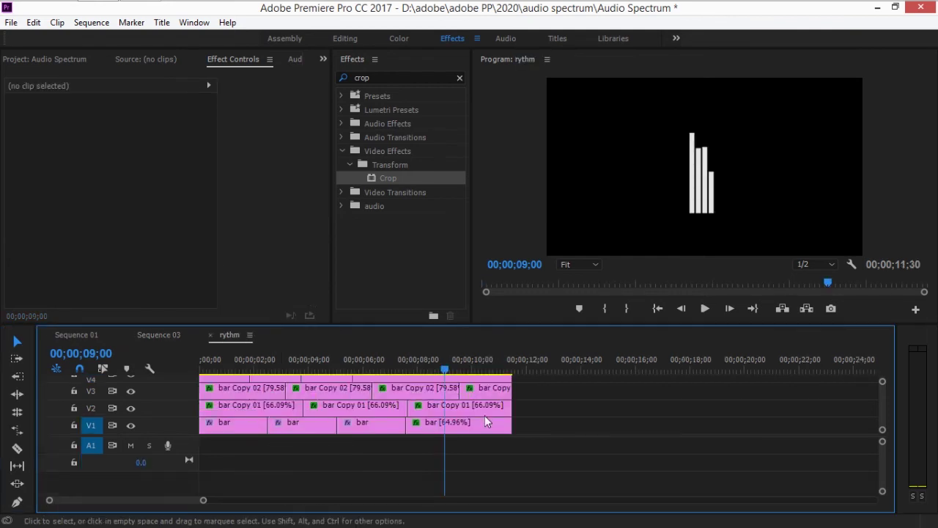
{"action": "left_click_drag", "start_coordinate": [539, 428], "coordinate": [845, 428]}
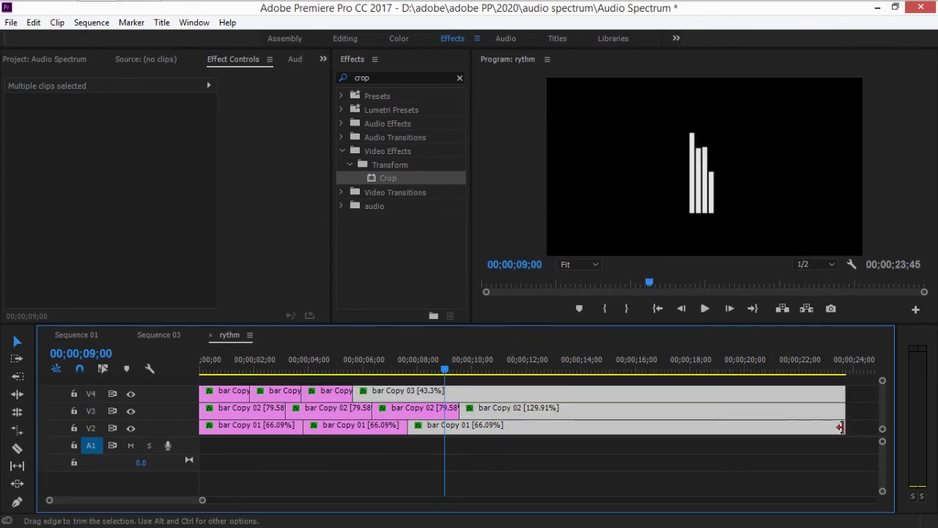
{"action": "left_click", "coordinate": [211, 335]}
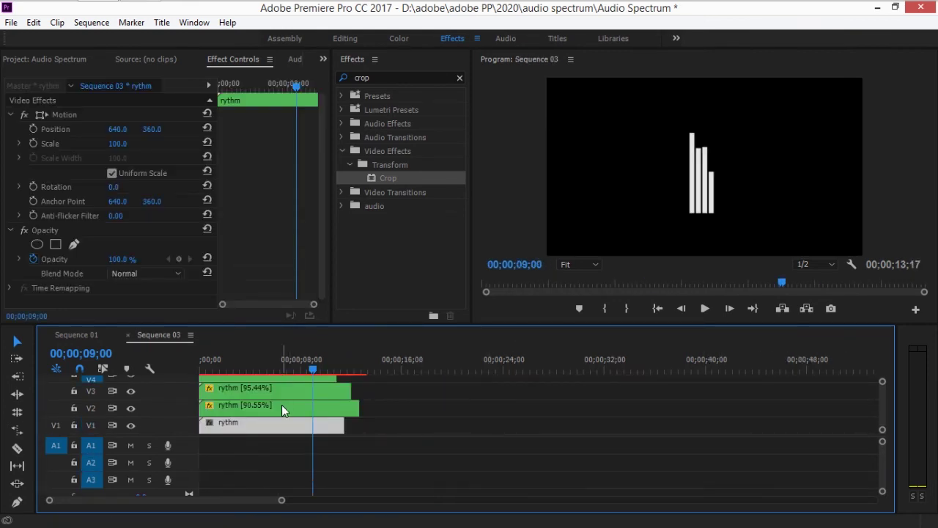
{"action": "double_click", "coordinate": [282, 405]}
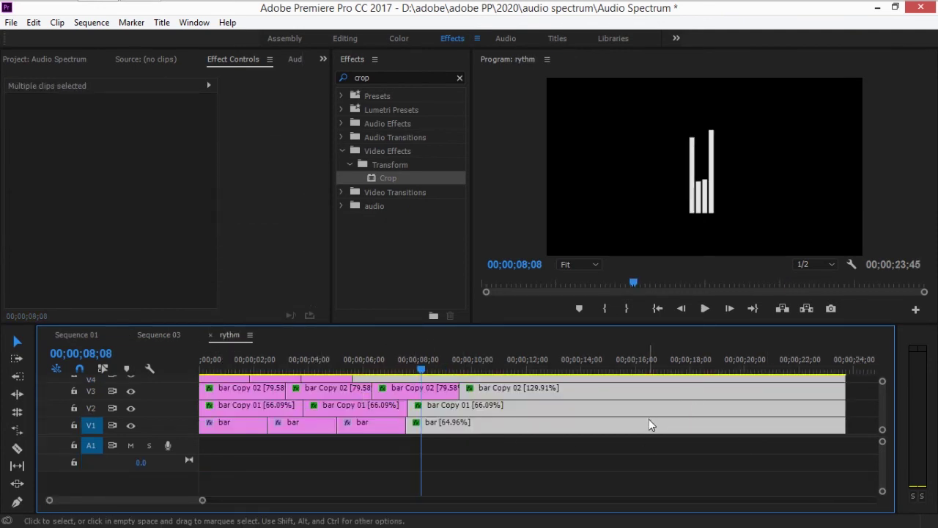
{"action": "scroll", "coordinate": [883, 420], "scroll_direction": "up", "scroll_amount": 1}
{"action": "scroll", "coordinate": [883, 420], "scroll_direction": "down", "scroll_amount": 1}
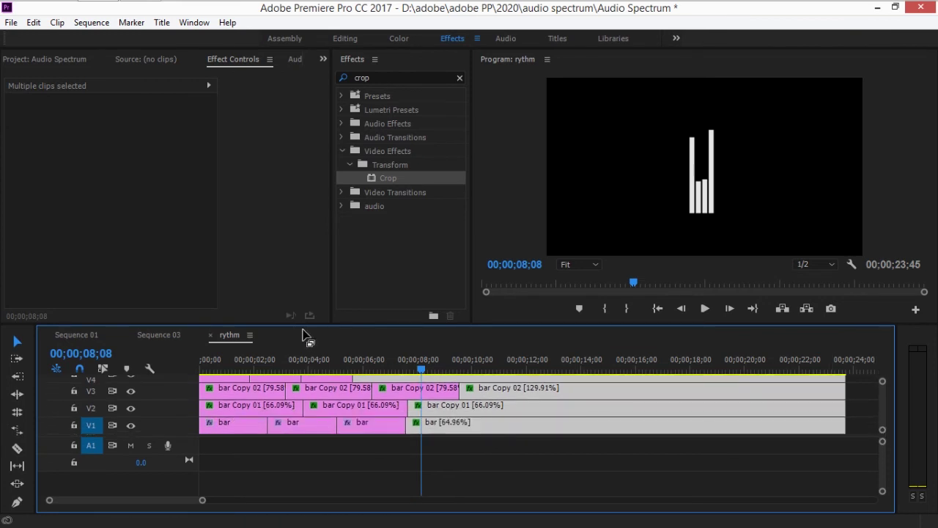
{"action": "left_click", "coordinate": [210, 335]}
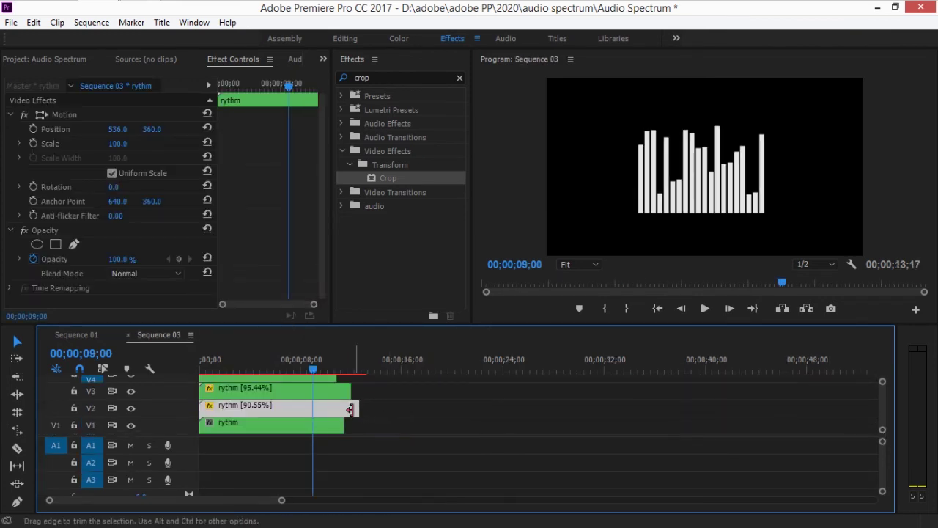
Step: Extend the V1, next and V4 rythm clips to end together at 13;17, then play
{"action": "left_click_drag", "start_coordinate": [337, 421], "coordinate": [360, 424]}
{"action": "left_click_drag", "start_coordinate": [349, 388], "coordinate": [359, 389]}
{"action": "scroll", "coordinate": [880, 403], "scroll_direction": "up", "scroll_amount": 2}
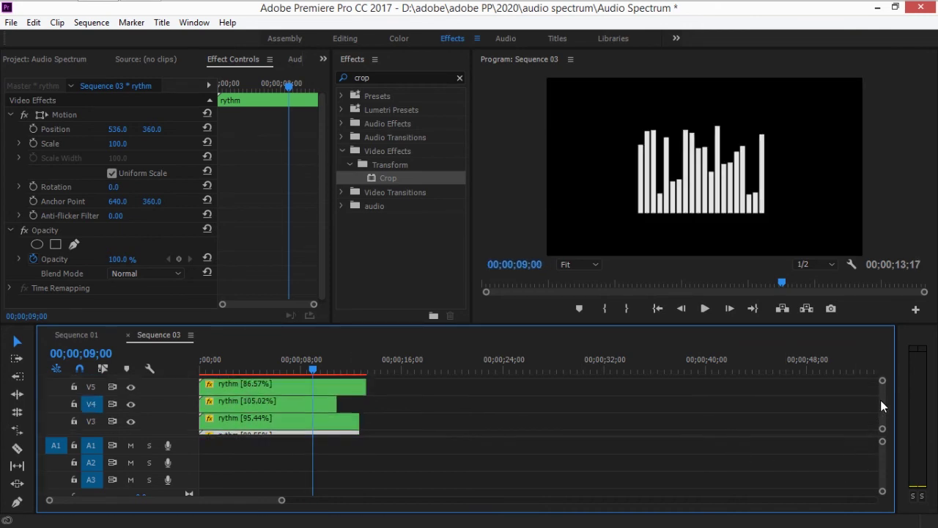
{"action": "left_click_drag", "start_coordinate": [336, 409], "coordinate": [376, 401]}
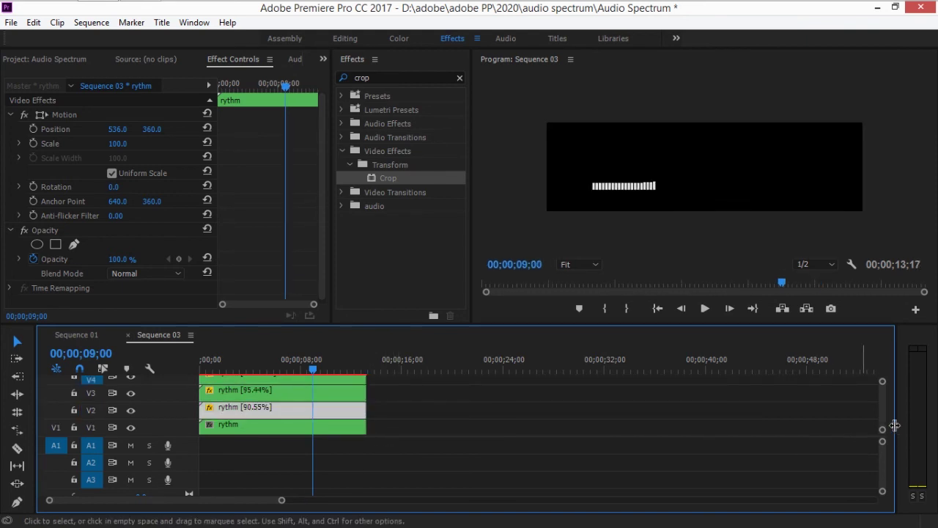
{"action": "key", "text": "space"}
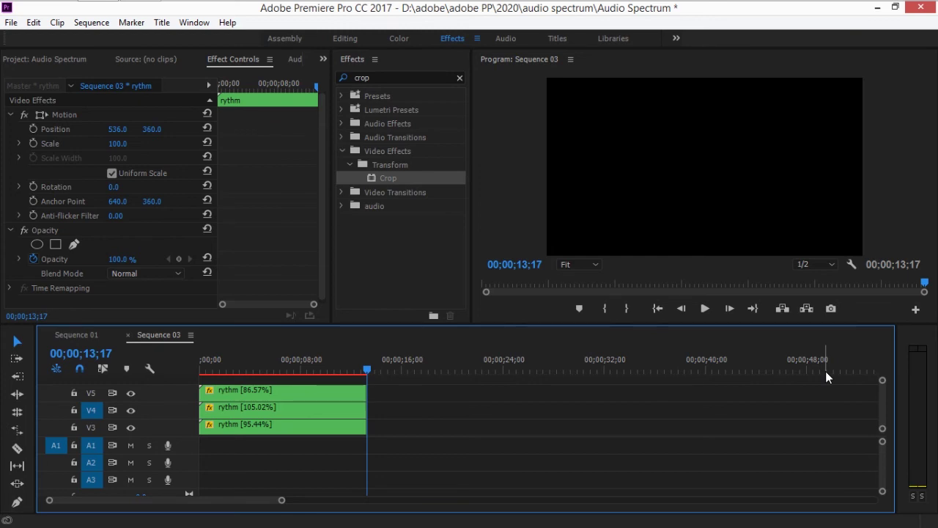
{"action": "left_click_drag", "start_coordinate": [355, 359], "coordinate": [303, 371]}
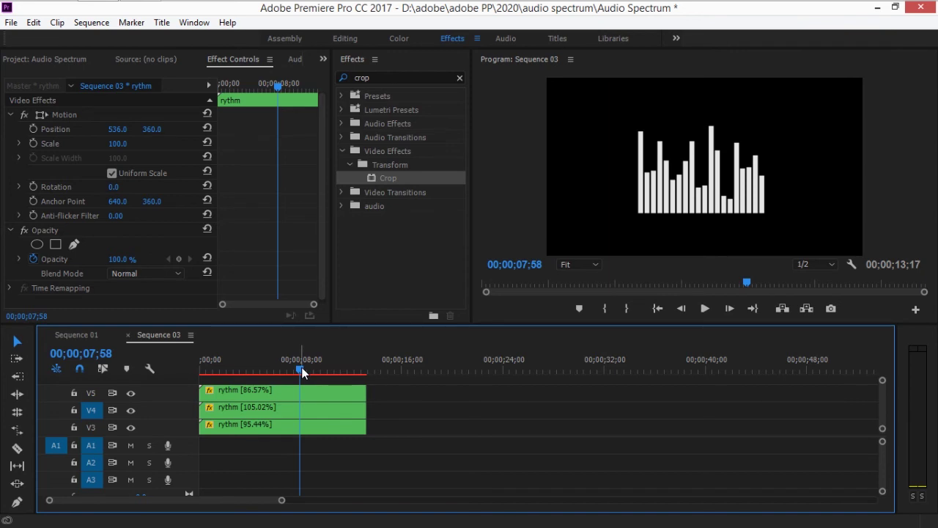
{"action": "left_click_drag", "start_coordinate": [301, 367], "coordinate": [294, 365]}
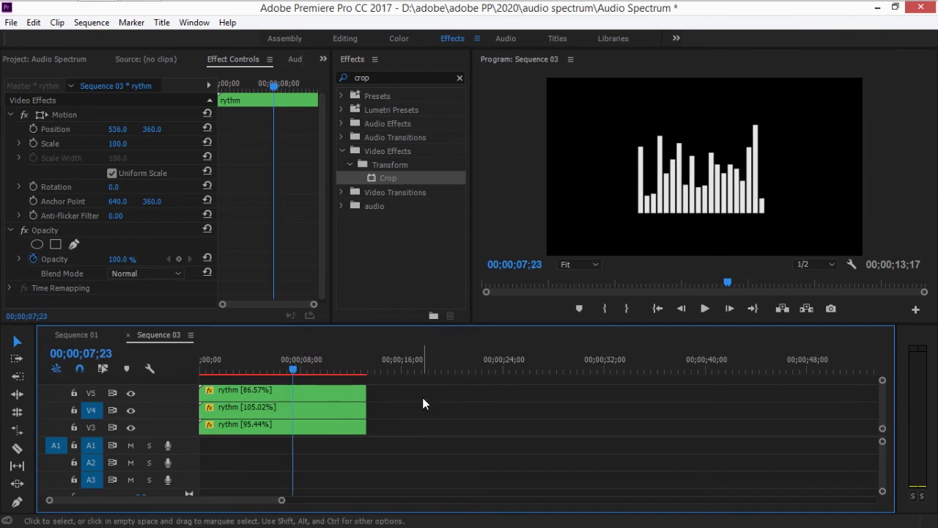
{"action": "key", "text": "ctrl+a"}
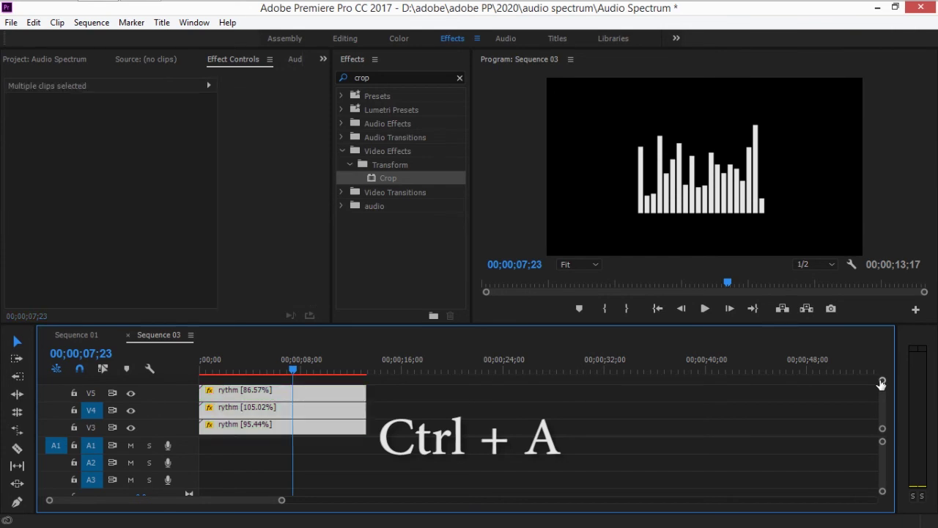
Step: Nest the three rythm clips as 'Nested Sequence 05' and select the new clip
{"action": "right_click", "coordinate": [298, 405]}
{"action": "left_click", "coordinate": [364, 326]}
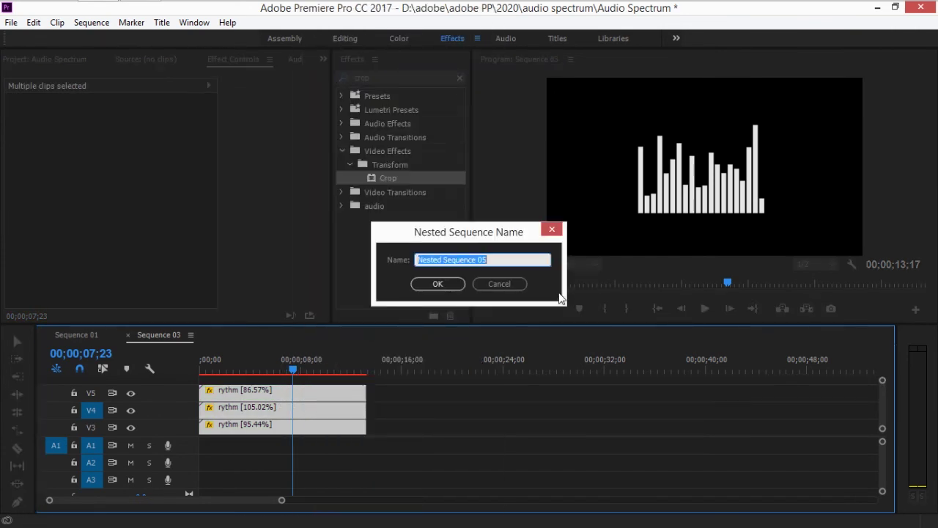
{"action": "left_click", "coordinate": [446, 285]}
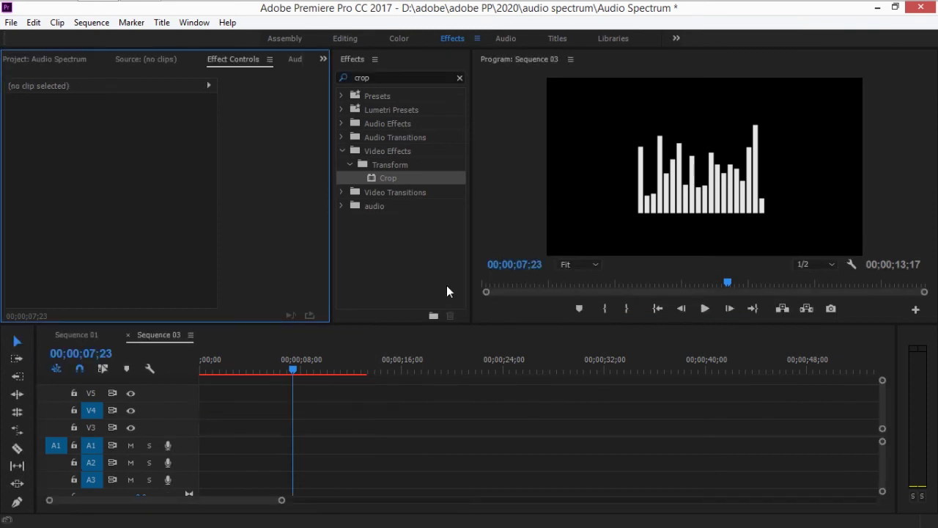
{"action": "left_click_drag", "start_coordinate": [880, 410], "coordinate": [885, 429]}
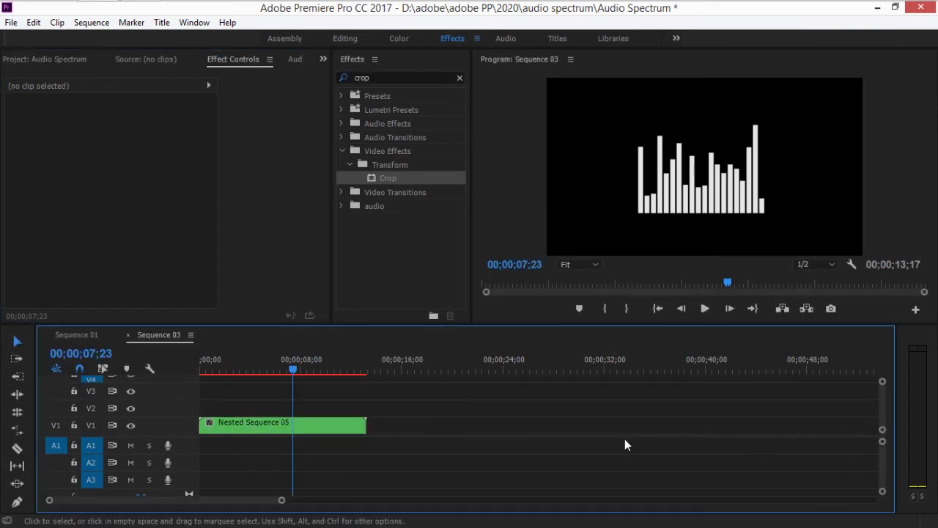
{"action": "left_click", "coordinate": [317, 424]}
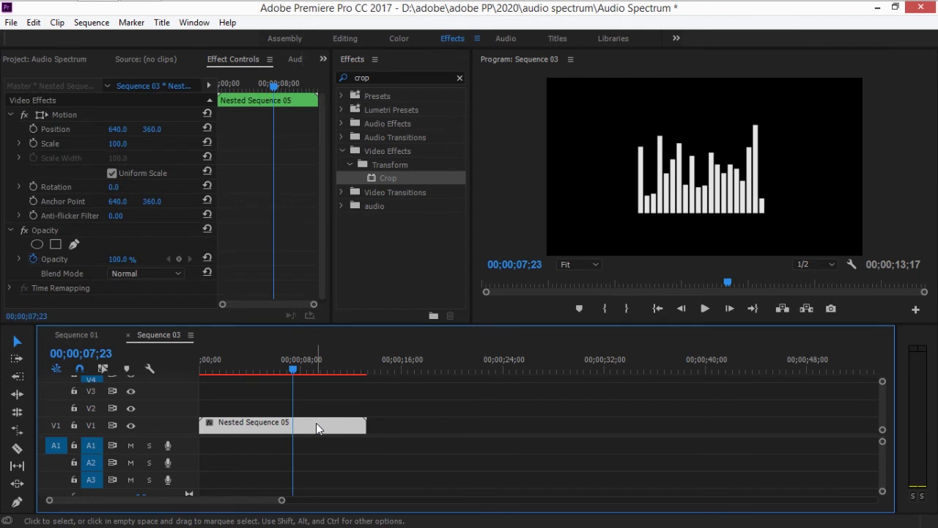
Step: Search for '4 c' and apply 4-Color Gradient to the Nested Sequence 05 clip
{"action": "left_click", "coordinate": [409, 75]}
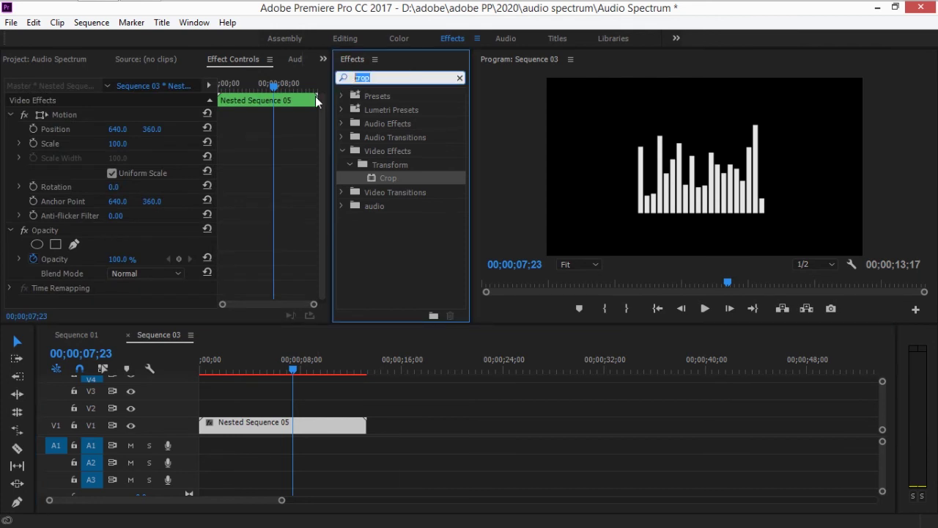
{"action": "type", "text": "4"}
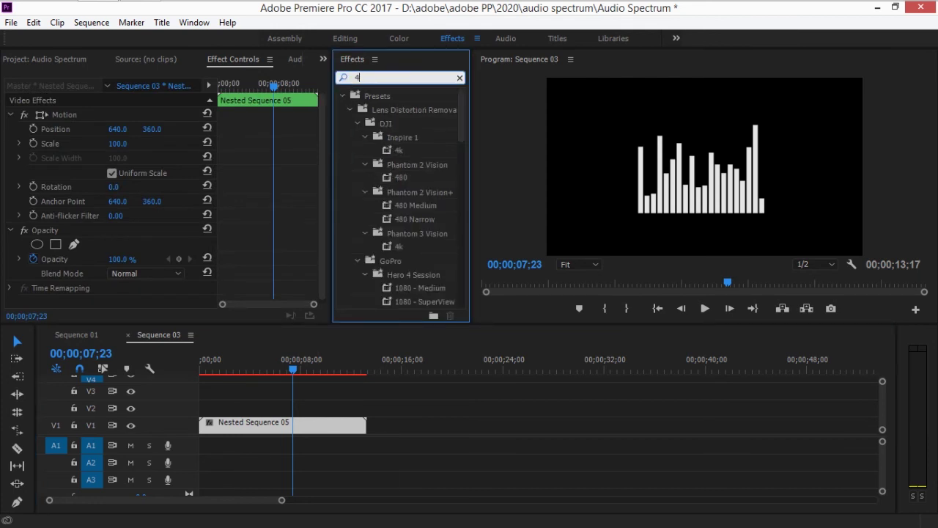
{"action": "type", "text": " c"}
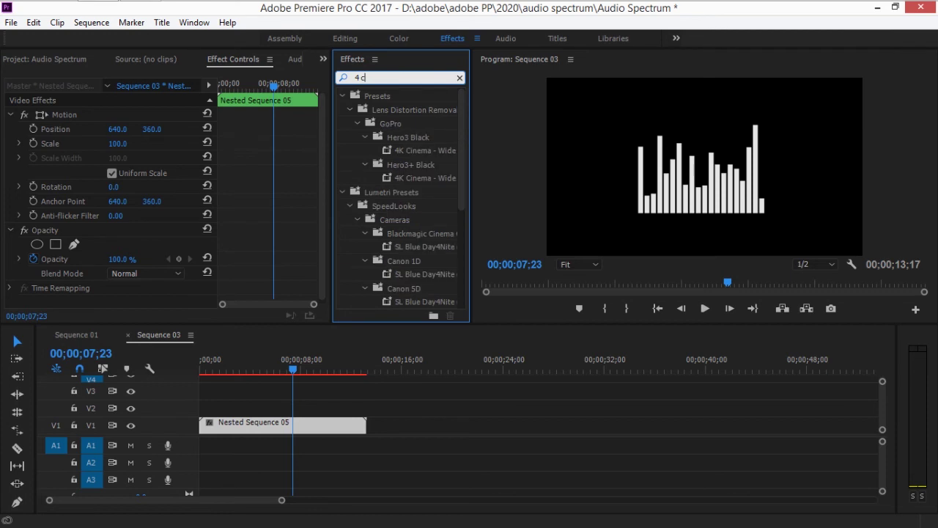
{"action": "left_click_drag", "start_coordinate": [462, 155], "coordinate": [491, 277]}
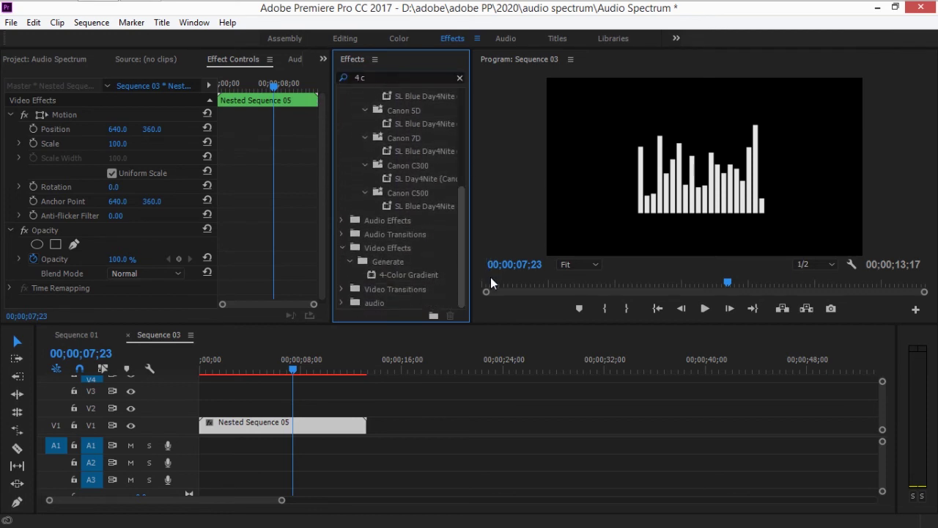
{"action": "left_click", "coordinate": [417, 272]}
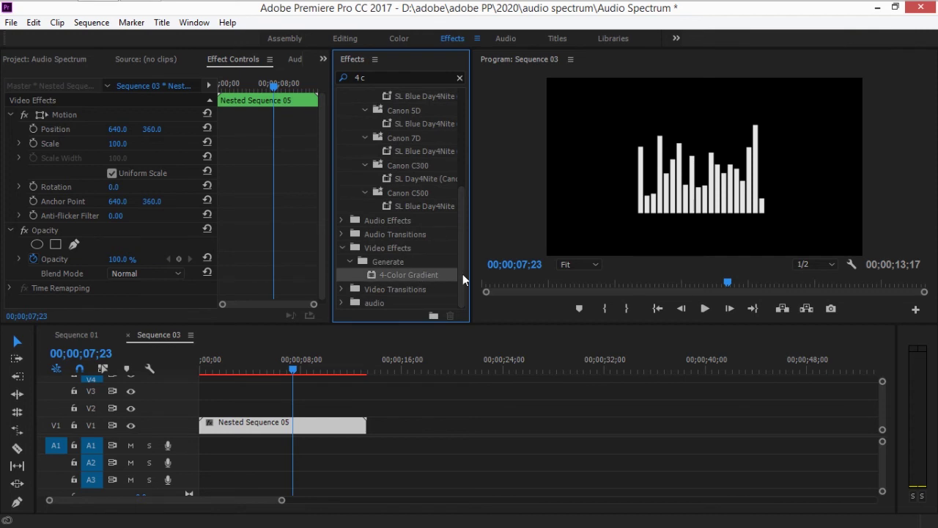
{"action": "left_click_drag", "start_coordinate": [444, 279], "coordinate": [334, 427]}
Step: Set the gradient's Color 1 to blue and Color 2 to light blue
{"action": "scroll", "coordinate": [247, 232], "scroll_direction": "down", "scroll_amount": 5}
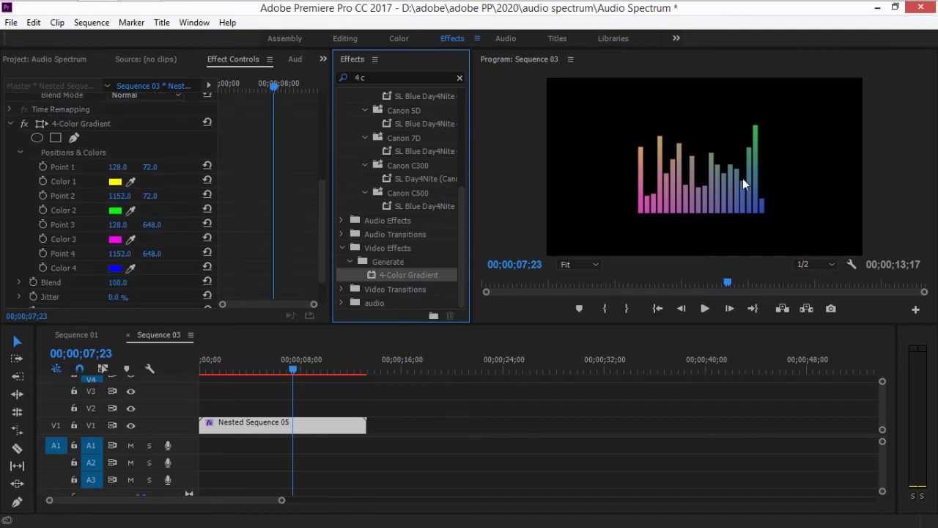
{"action": "scroll", "coordinate": [299, 259], "scroll_direction": "down", "scroll_amount": 2}
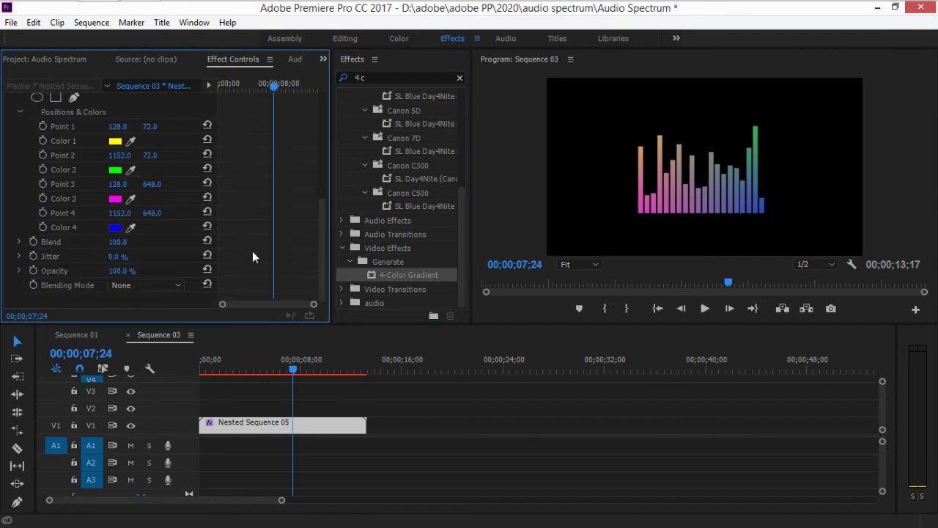
{"action": "left_click", "coordinate": [114, 142]}
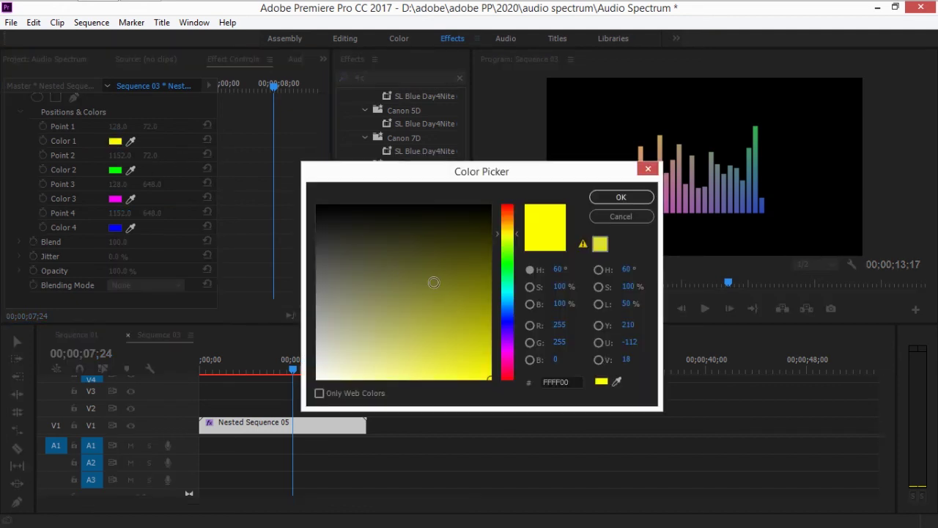
{"action": "left_click", "coordinate": [505, 323]}
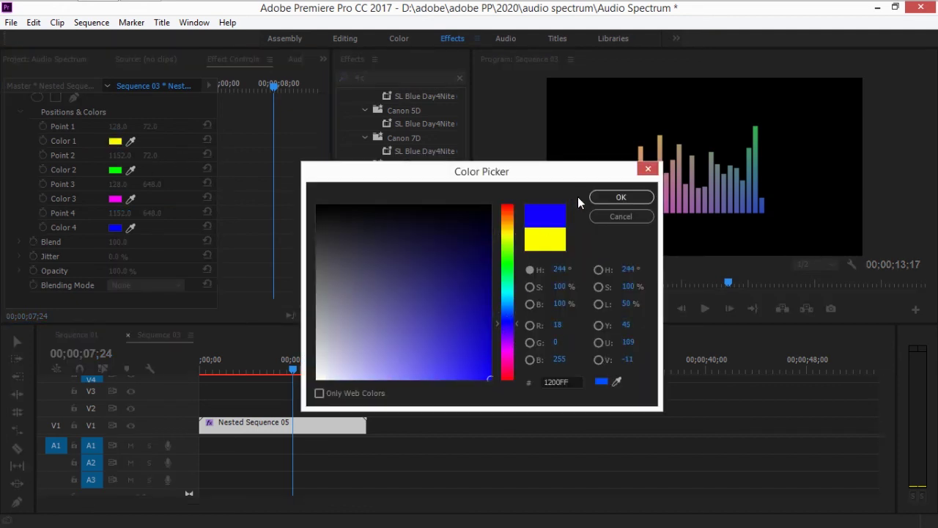
{"action": "left_click", "coordinate": [606, 198]}
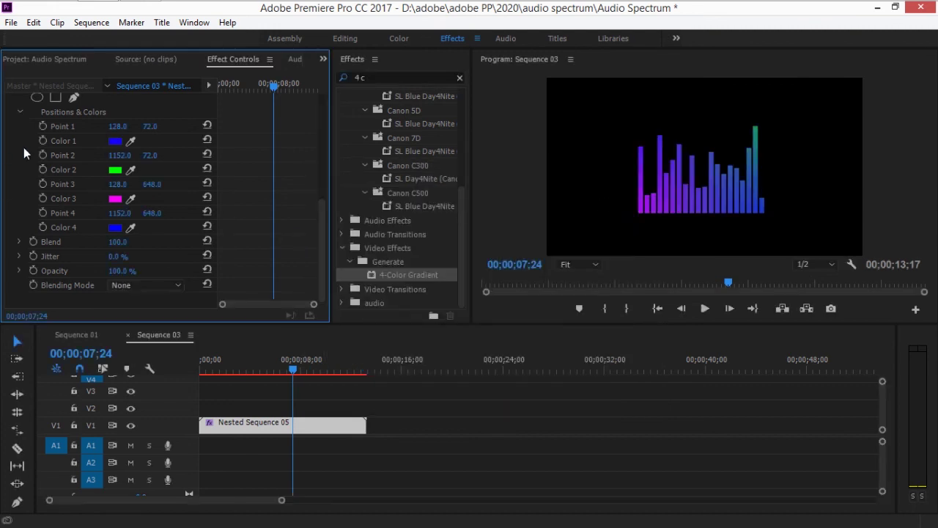
{"action": "left_click", "coordinate": [116, 169]}
{"action": "left_click", "coordinate": [511, 308]}
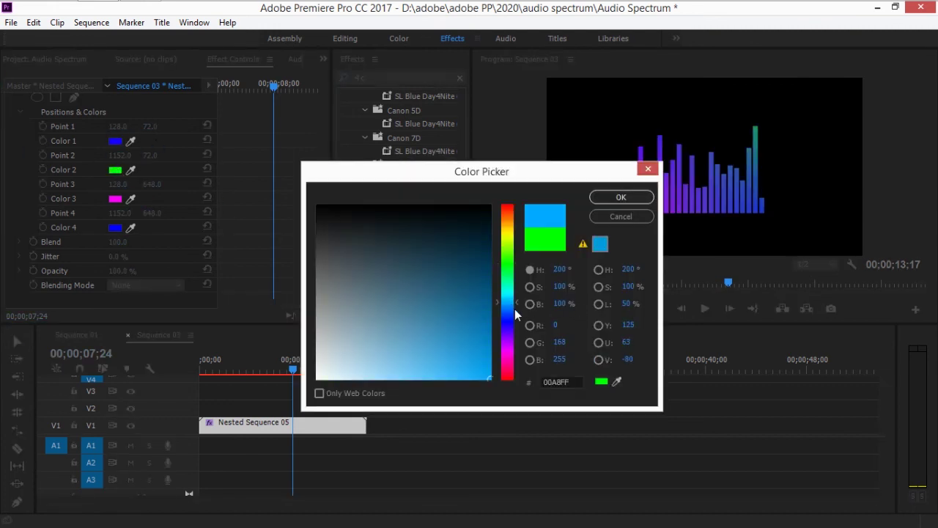
{"action": "left_click", "coordinate": [606, 198]}
Step: Set Color 3 to cyan and Color 4 to green (00FF5A)
{"action": "left_click", "coordinate": [116, 199]}
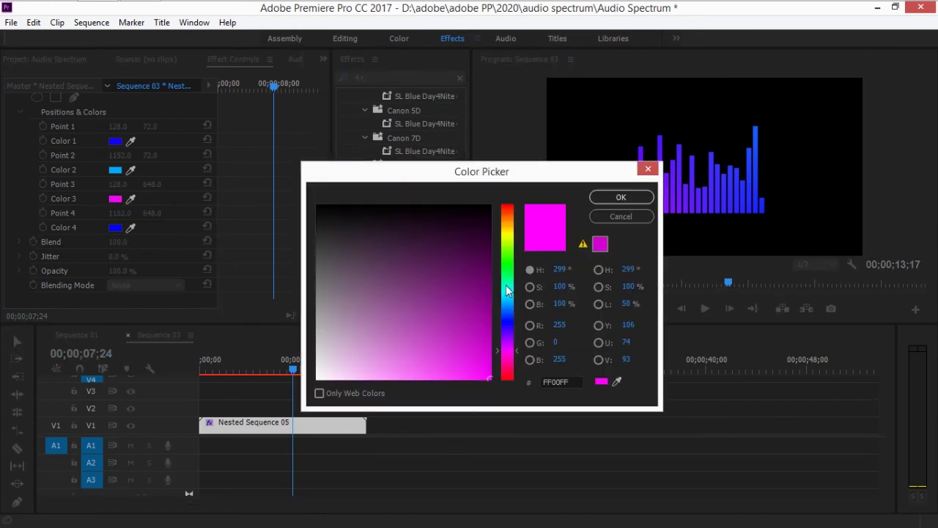
{"action": "left_click", "coordinate": [511, 297]}
{"action": "left_click", "coordinate": [616, 198]}
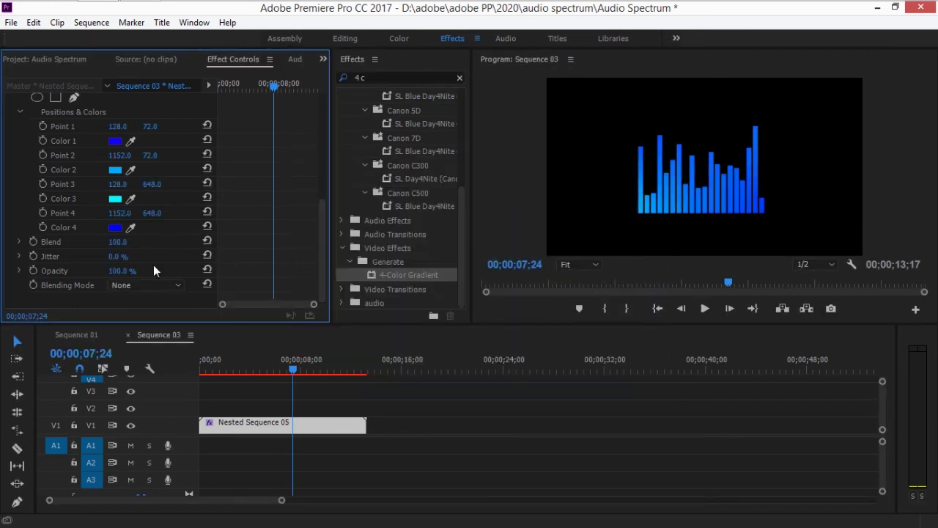
{"action": "left_click", "coordinate": [116, 227]}
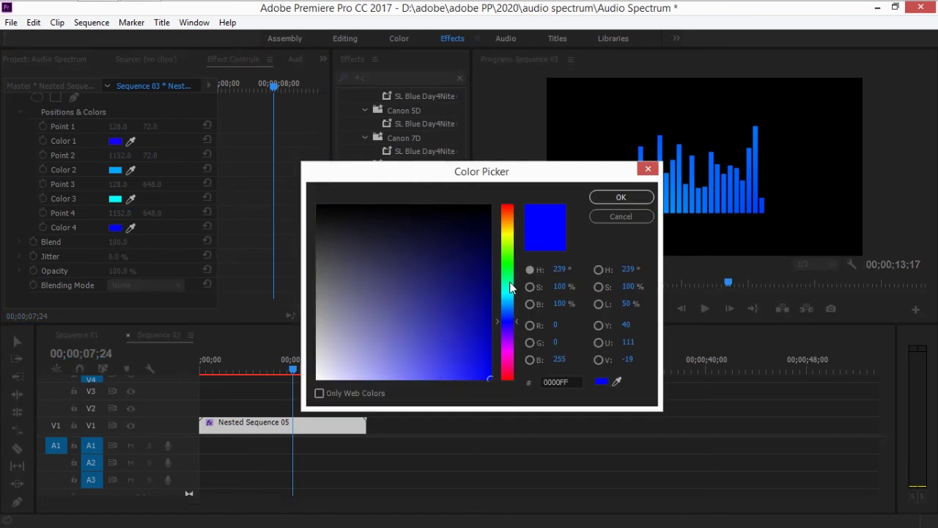
{"action": "left_click", "coordinate": [511, 276]}
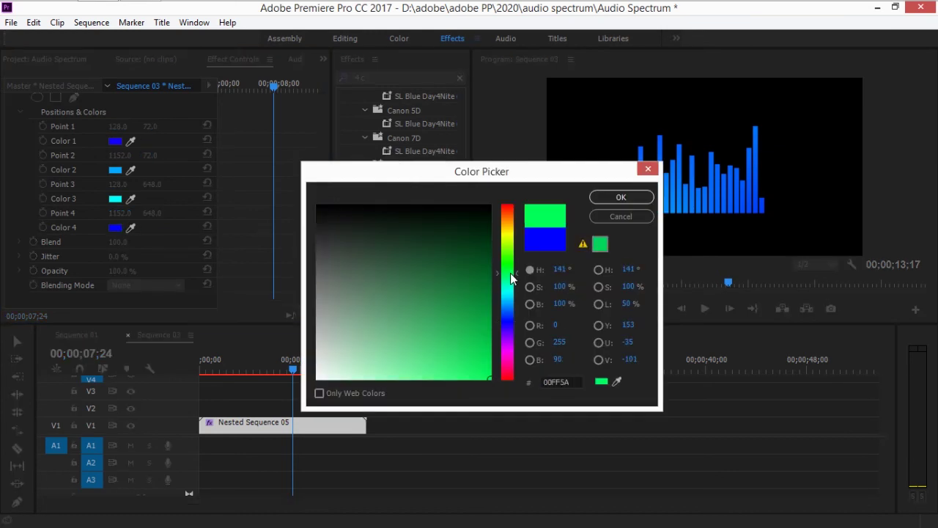
{"action": "left_click", "coordinate": [621, 198]}
Step: Scrub the animation to preview the coloured bars around 03;49 and 05;17
{"action": "left_click_drag", "start_coordinate": [271, 84], "coordinate": [211, 88]}
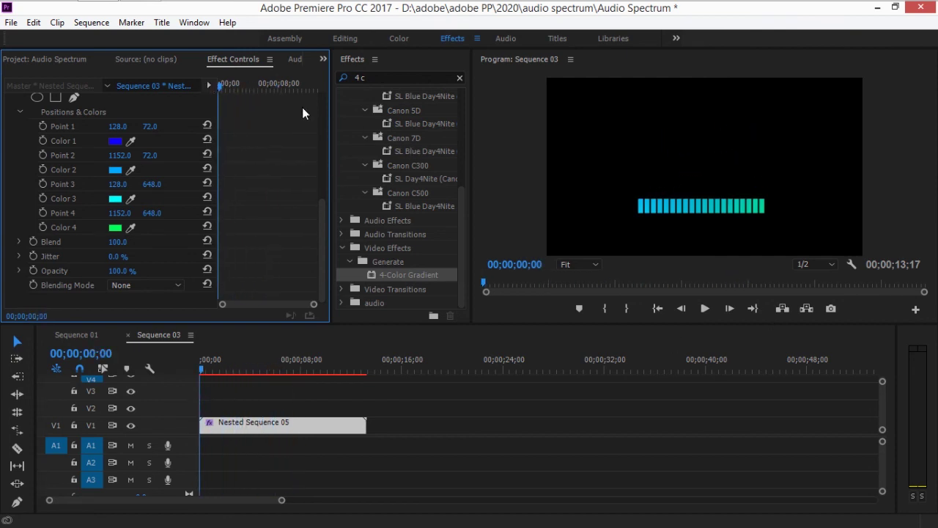
{"action": "left_click_drag", "start_coordinate": [268, 82], "coordinate": [249, 83]}
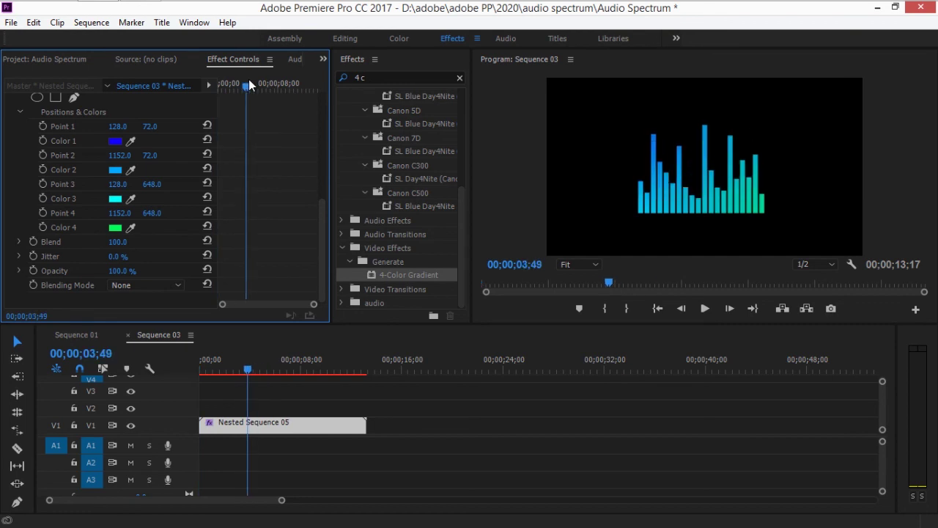
{"action": "left_click_drag", "start_coordinate": [248, 79], "coordinate": [257, 83]}
{"action": "key", "text": "shift+1"}
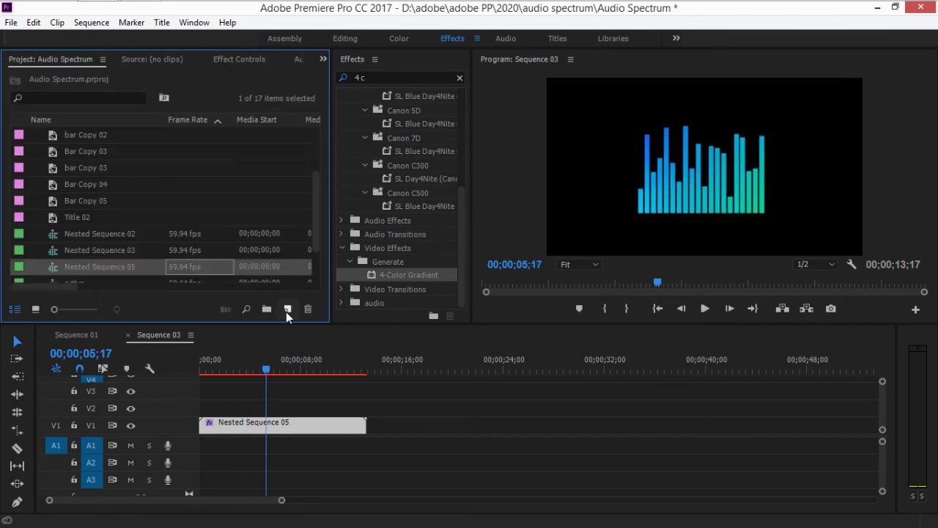
Step: Create Title 04 holding a frame-filling rectangle with light grey E5E5E5 fill
{"action": "left_click", "coordinate": [287, 309]}
{"action": "left_click", "coordinate": [319, 375]}
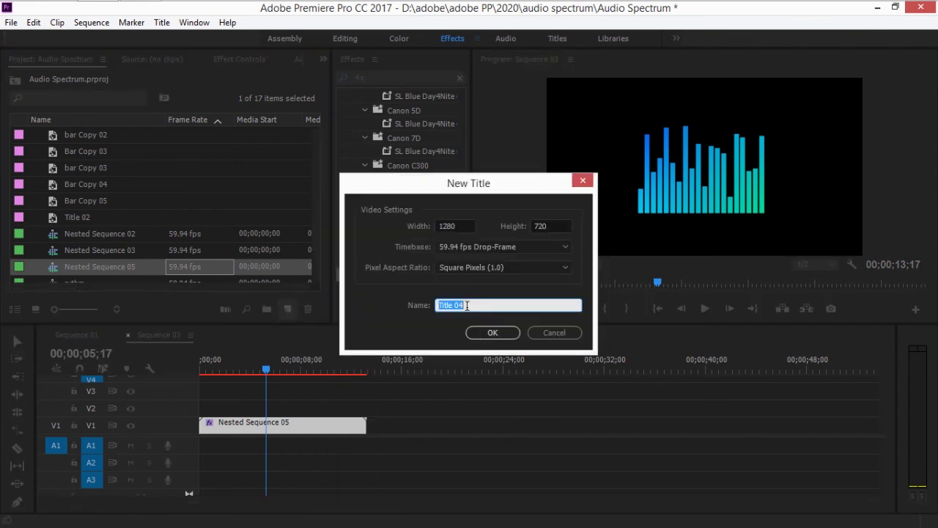
{"action": "left_click", "coordinate": [492, 333]}
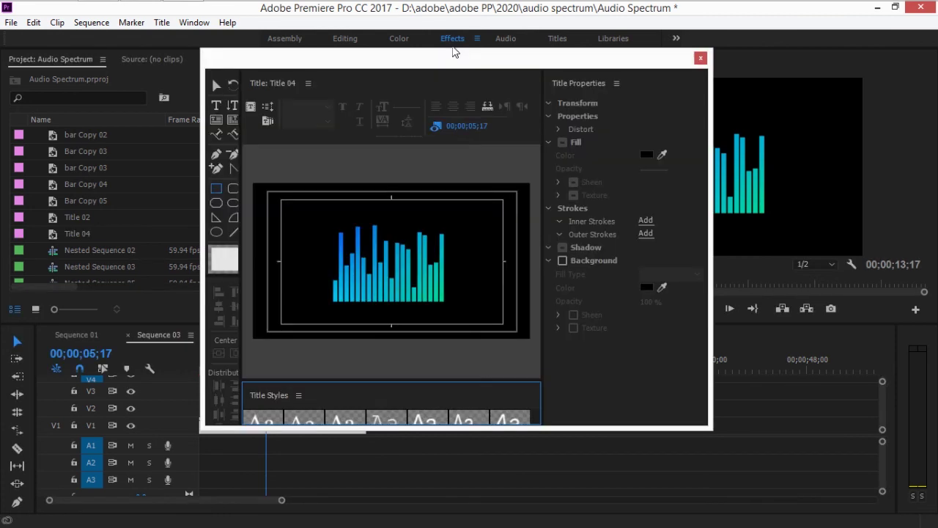
{"action": "left_click", "coordinate": [222, 190]}
{"action": "left_click_drag", "start_coordinate": [253, 184], "coordinate": [538, 348]}
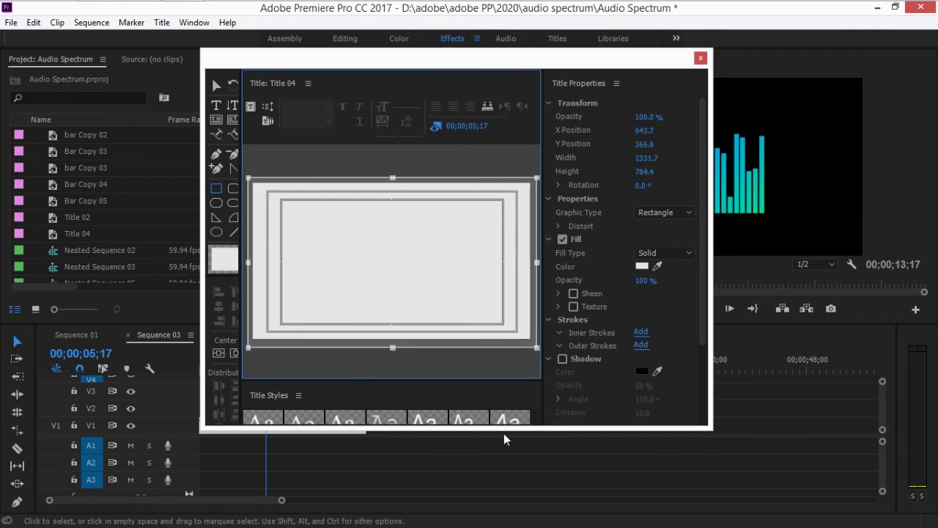
{"action": "left_click", "coordinate": [641, 266]}
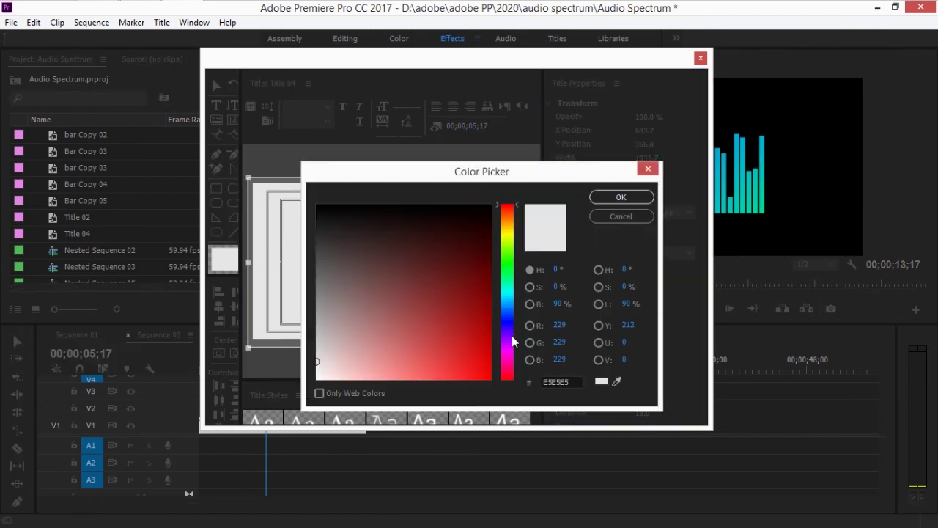
{"action": "left_click", "coordinate": [648, 170]}
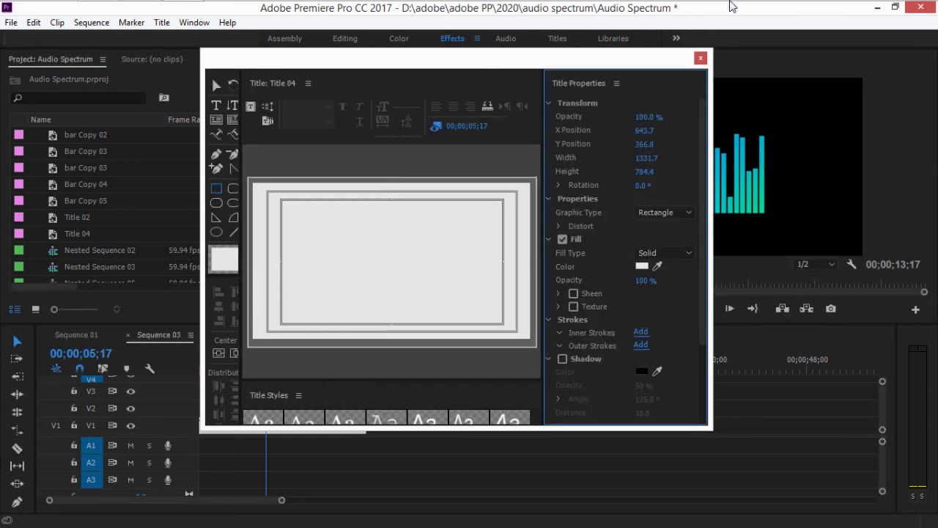
{"action": "left_click", "coordinate": [701, 57]}
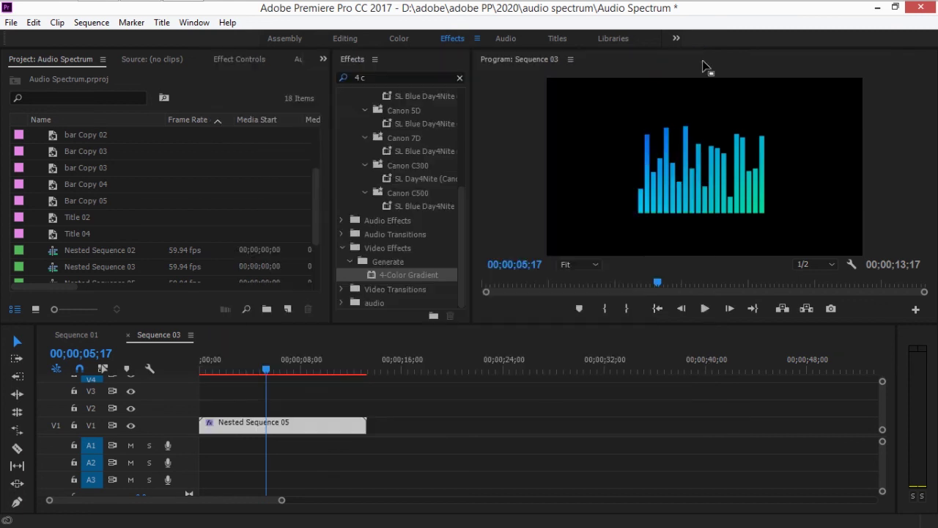
Step: Add Title 04 on V2 beneath Nested Sequence 05, match its length, and play the result
{"action": "left_click_drag", "start_coordinate": [68, 233], "coordinate": [365, 406]}
{"action": "left_click_drag", "start_coordinate": [310, 433], "coordinate": [193, 375]}
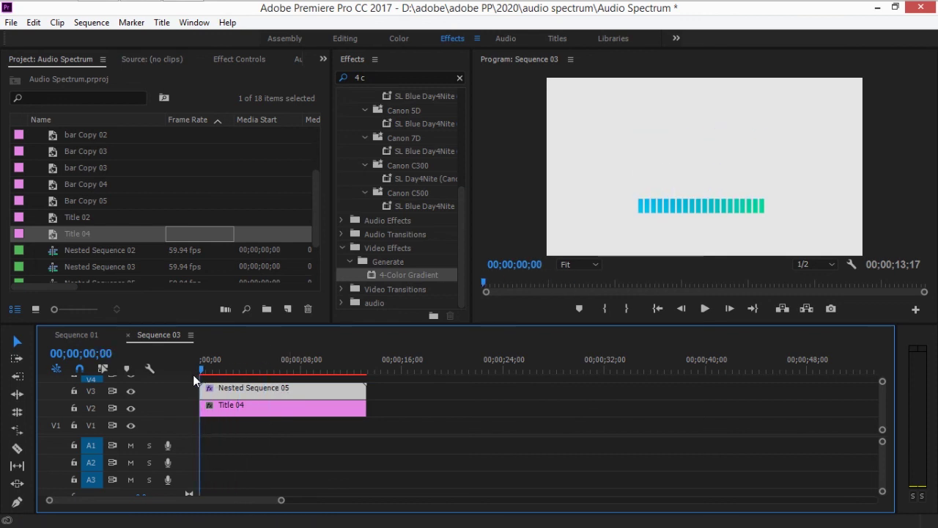
{"action": "key", "text": "space"}
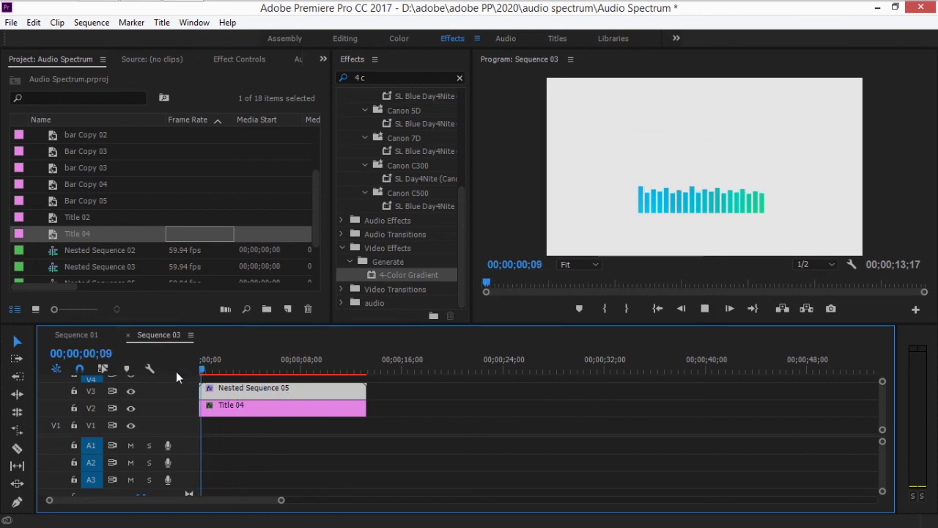